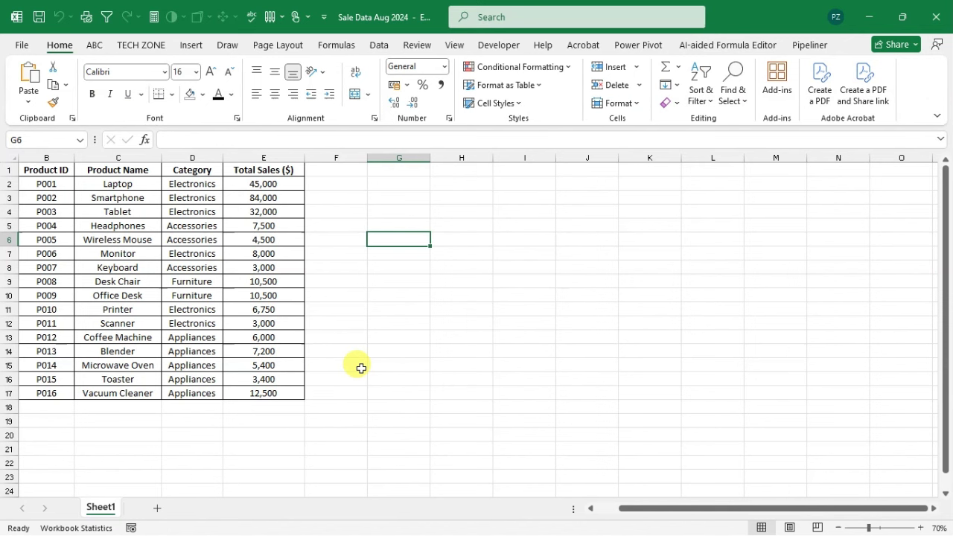
# Step: Create a PivotTable on a new worksheet from the sales data range B1:E17
pyautogui.click(178, 242)
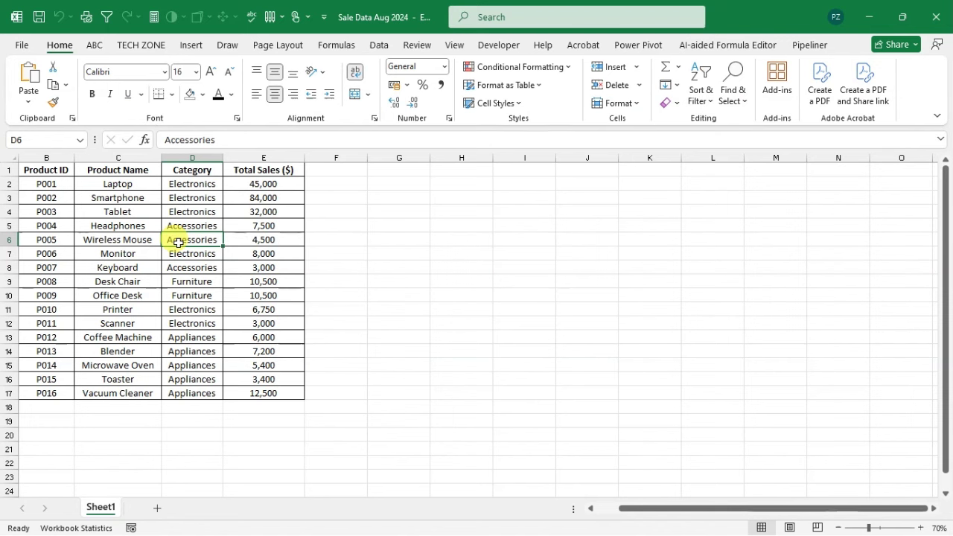
pyautogui.hotkey('ctrl', 'a')
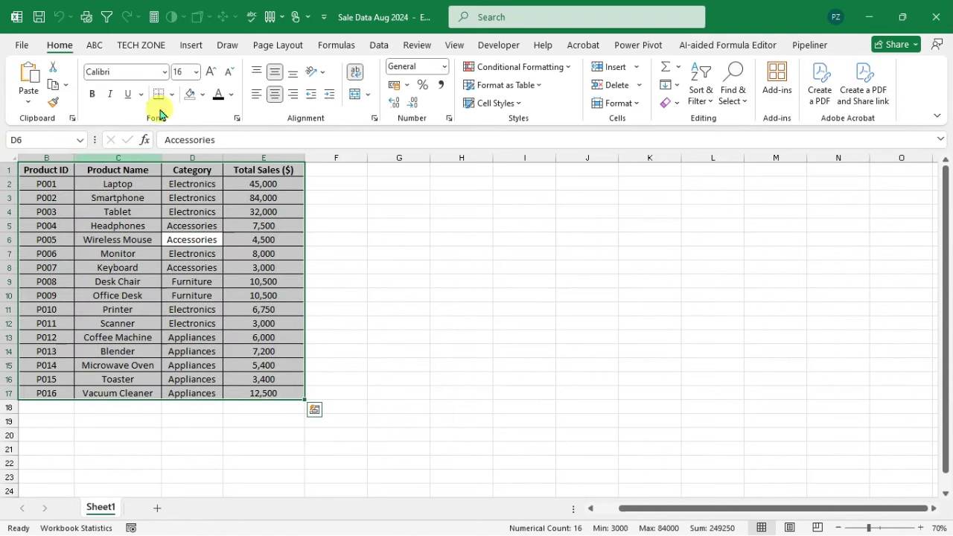
pyautogui.click(190, 45)
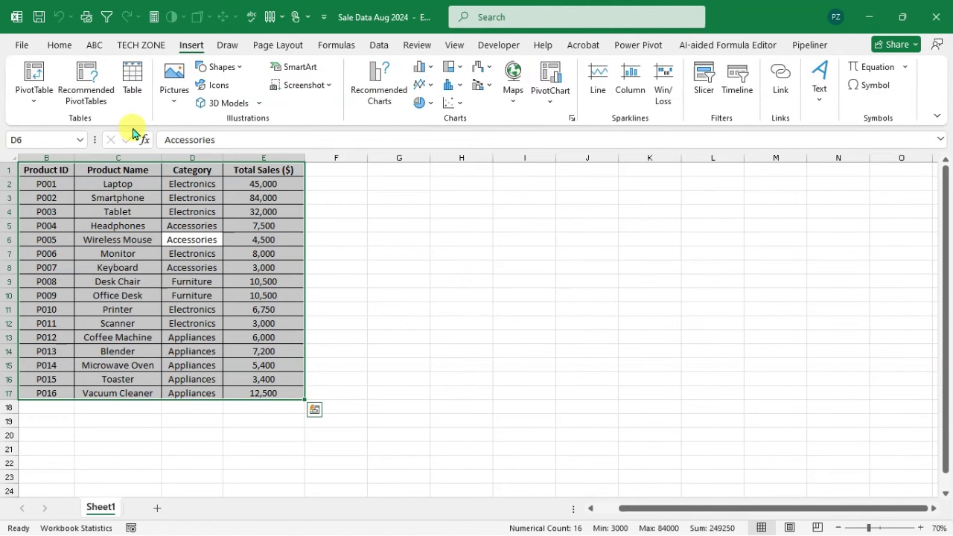
pyautogui.click(36, 109)
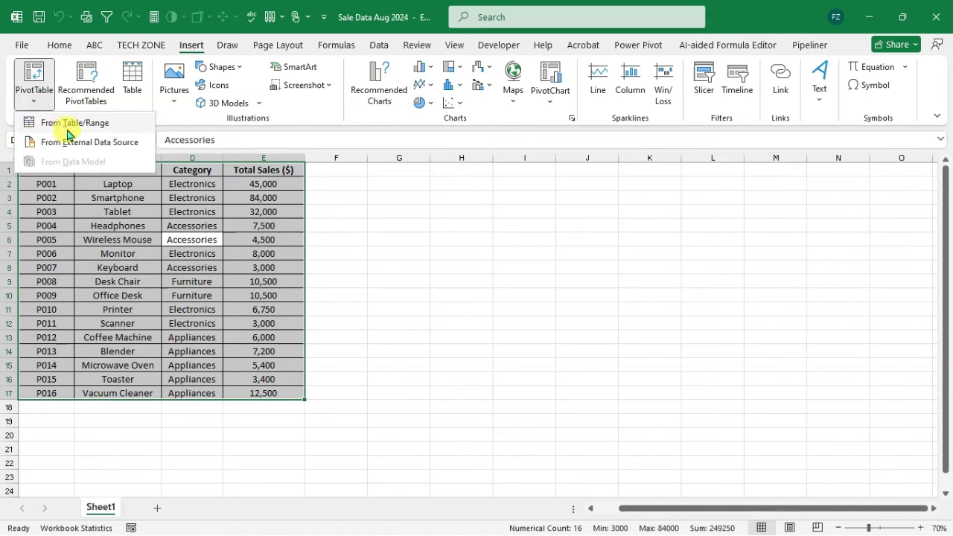
pyautogui.click(67, 128)
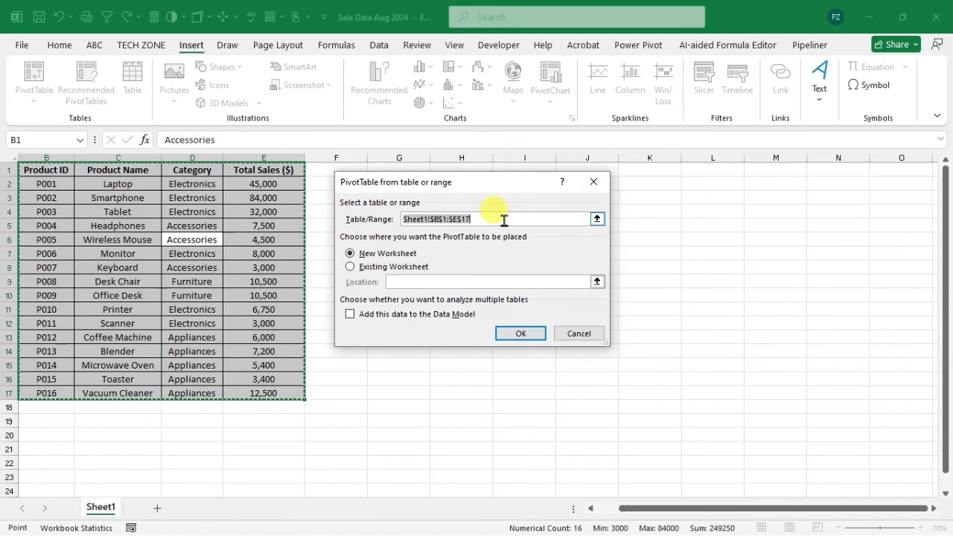
pyautogui.click(526, 342)
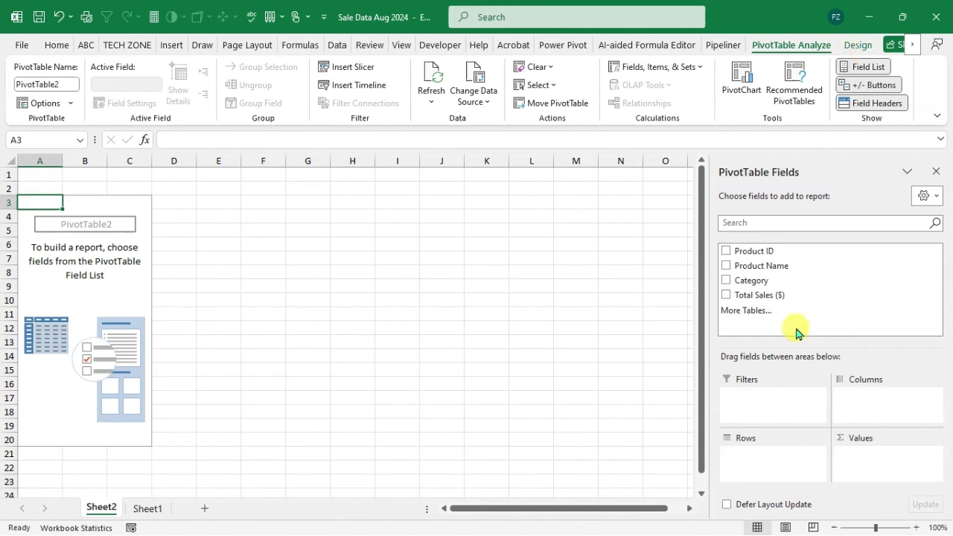
# Step: Add Product Name to the PivotTable's rows and Total Sales ($) to its values
pyautogui.moveTo(748, 265); pyautogui.dragTo(784, 457)
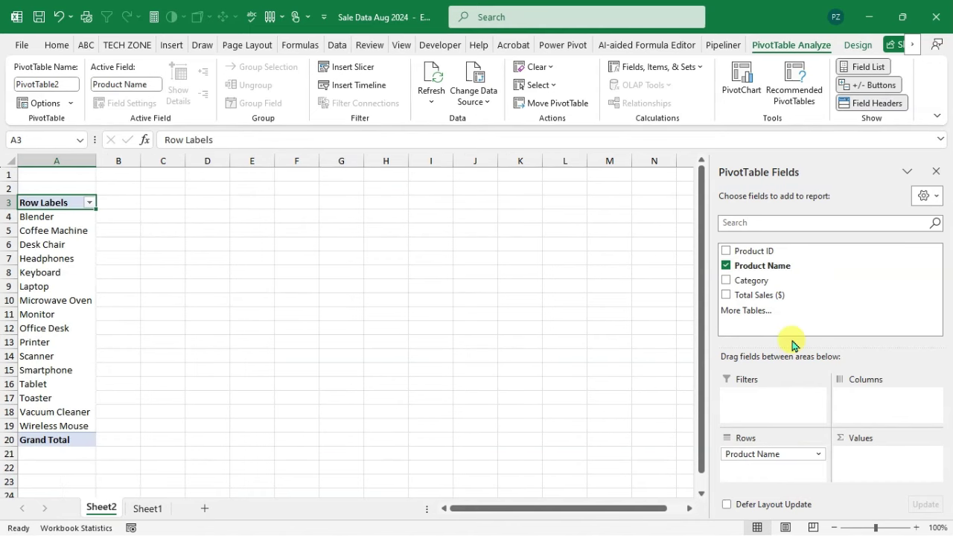
pyautogui.moveTo(767, 298); pyautogui.dragTo(885, 461)
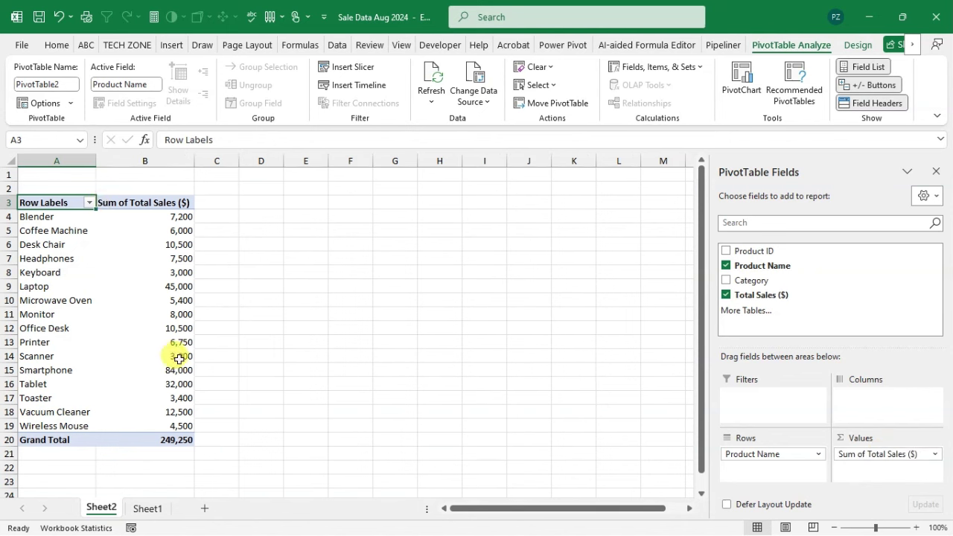
pyautogui.moveTo(179, 358)
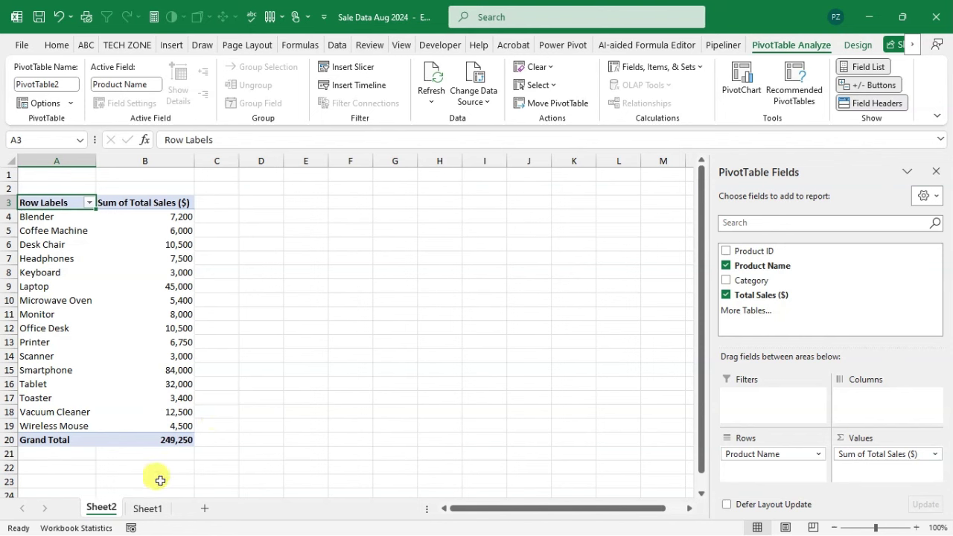
# Step: Add the Total Sales ($) field to the PivotTable's values two more times
pyautogui.moveTo(760, 301); pyautogui.dragTo(890, 469)
pyautogui.click(759, 294)
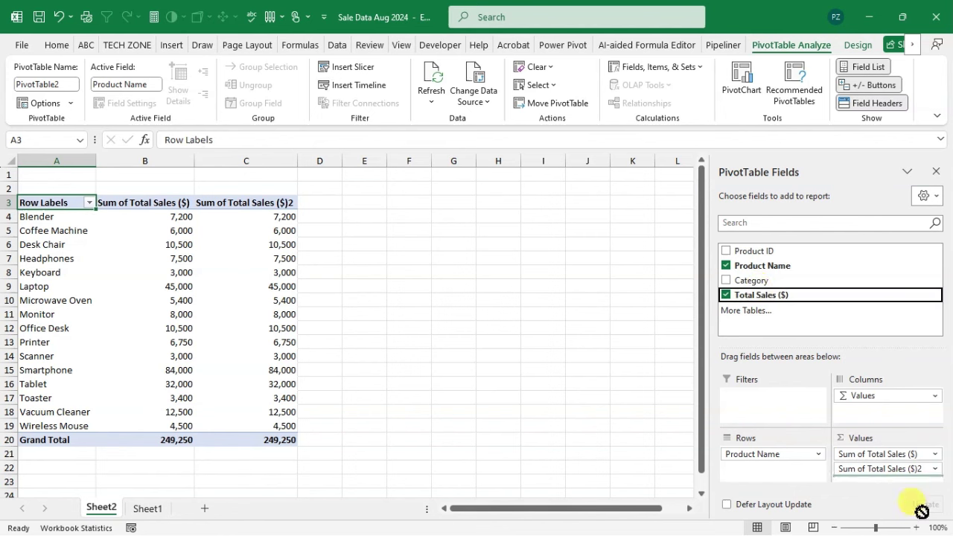
pyautogui.moveTo(911, 482)
pyautogui.mouseDown()
pyautogui.moveTo(921, 472)
pyautogui.moveTo(928, 482)
pyautogui.mouseUp()
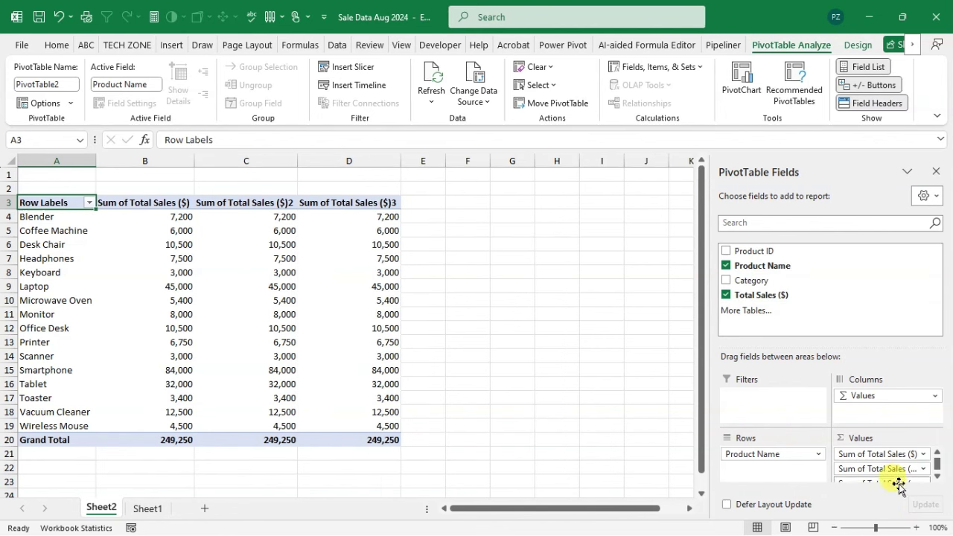
pyautogui.click(292, 222)
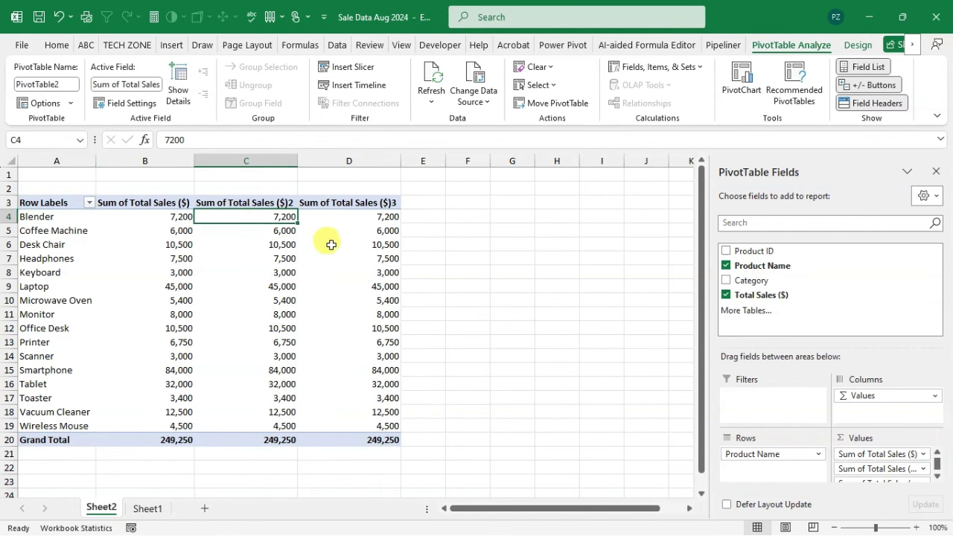
pyautogui.click(365, 219)
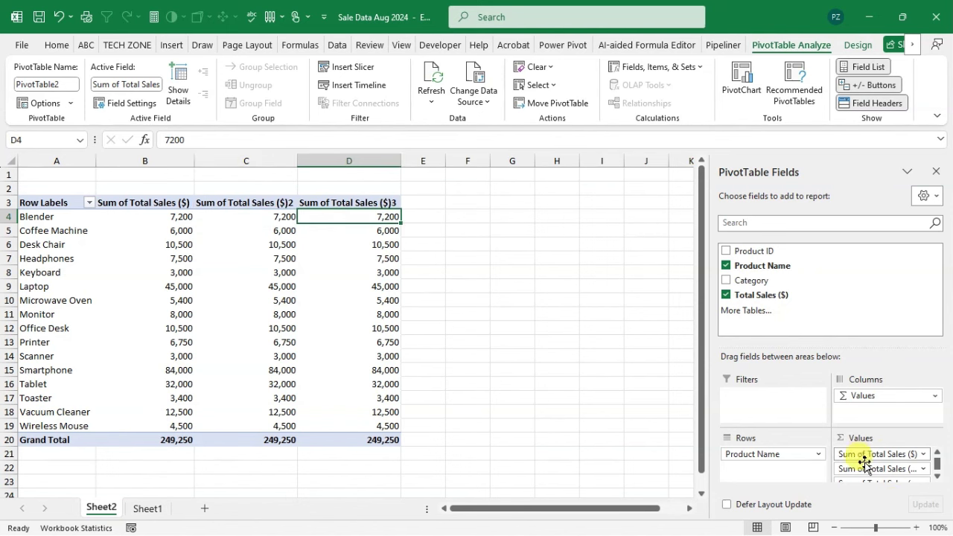
# Step: Set the first Total Sales ($) value field to be summarized by Sum
pyautogui.click(923, 455)
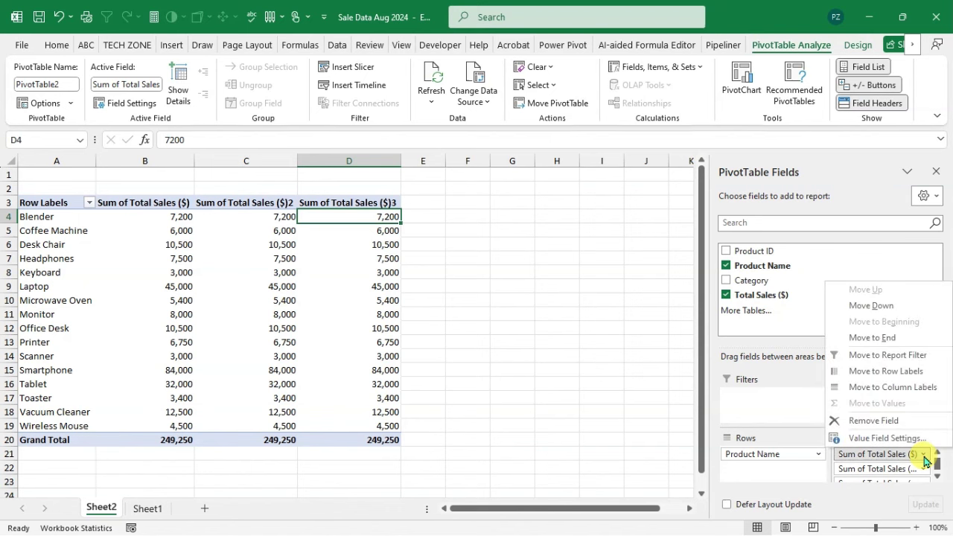
pyautogui.click(884, 440)
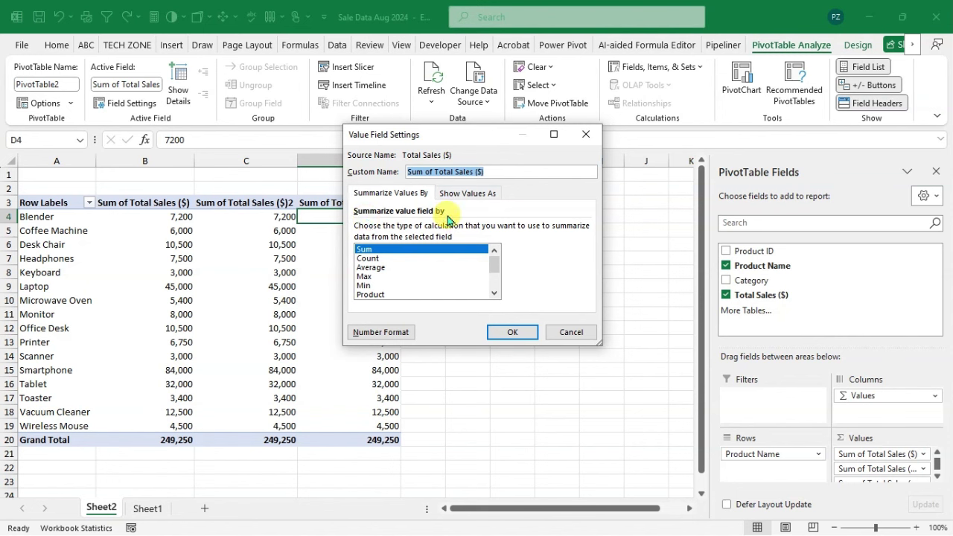
pyautogui.click(387, 253)
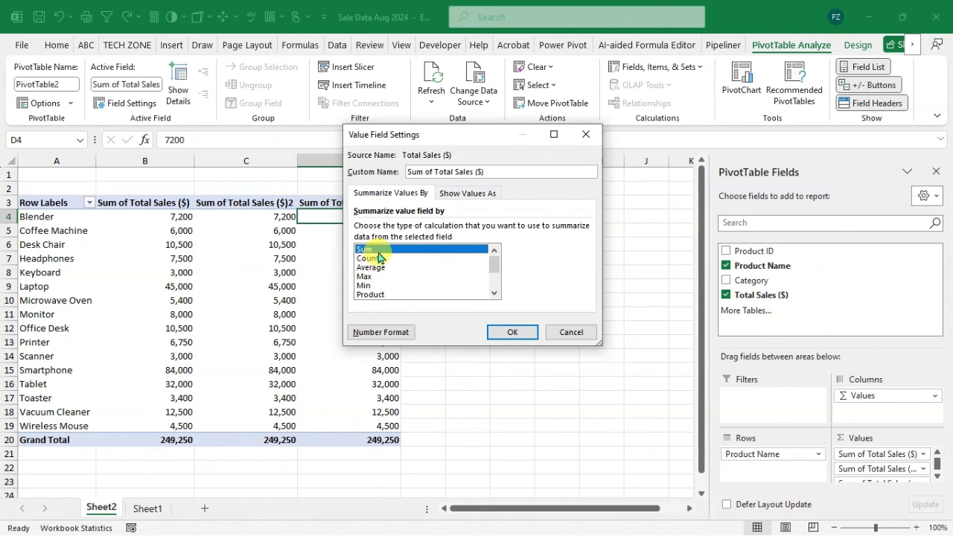
pyautogui.click(514, 332)
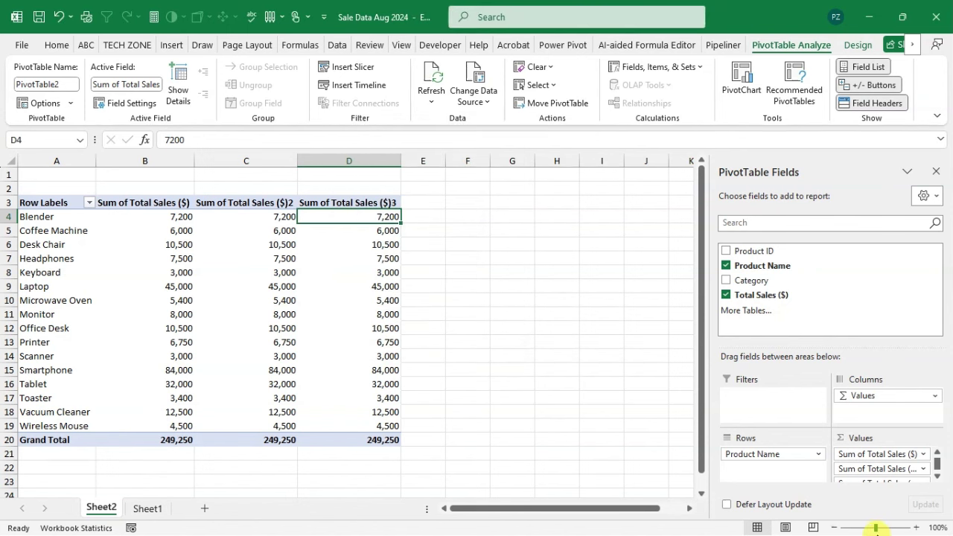
# Step: Set the second Total Sales ($) value field to be summarized by Average and check its column
pyautogui.click(922, 473)
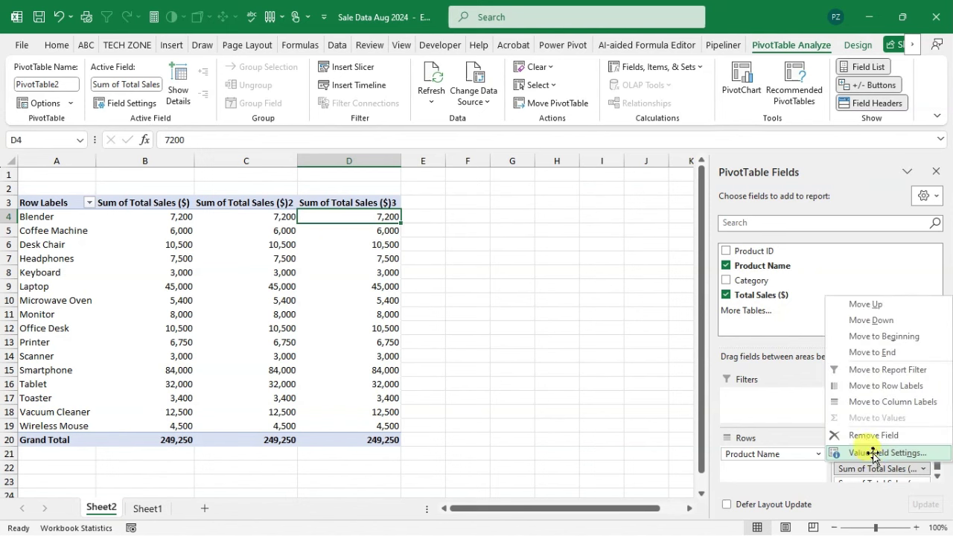
pyautogui.click(874, 454)
pyautogui.click(381, 267)
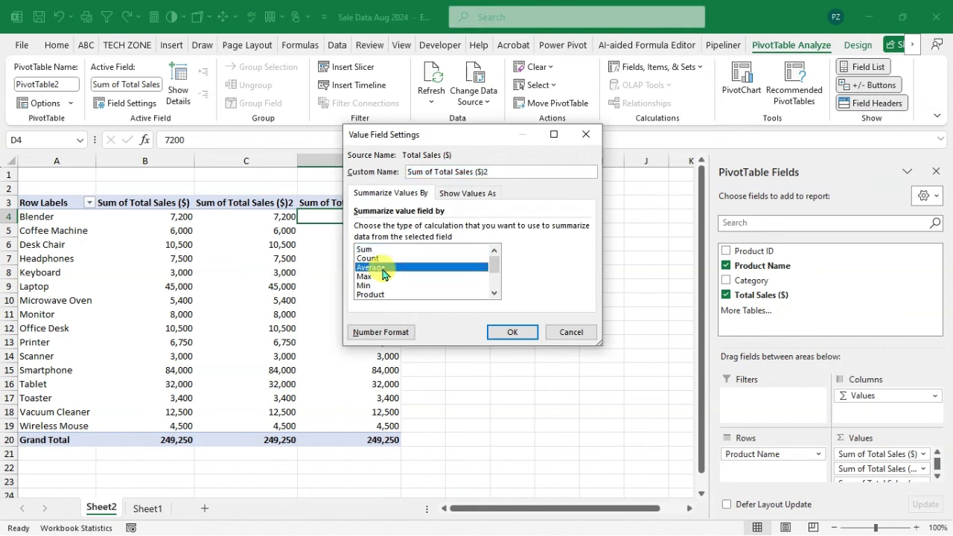
pyautogui.click(512, 335)
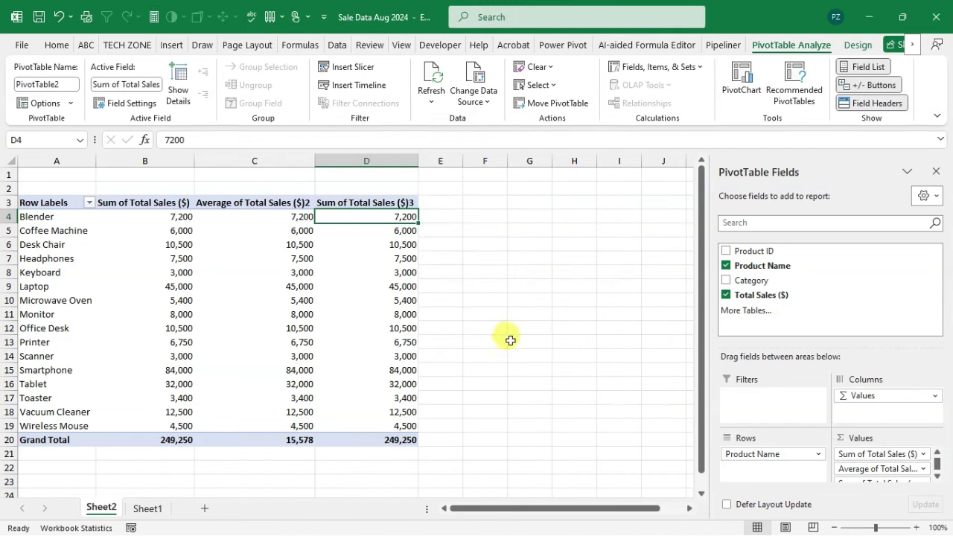
pyautogui.moveTo(276, 223); pyautogui.dragTo(304, 443)
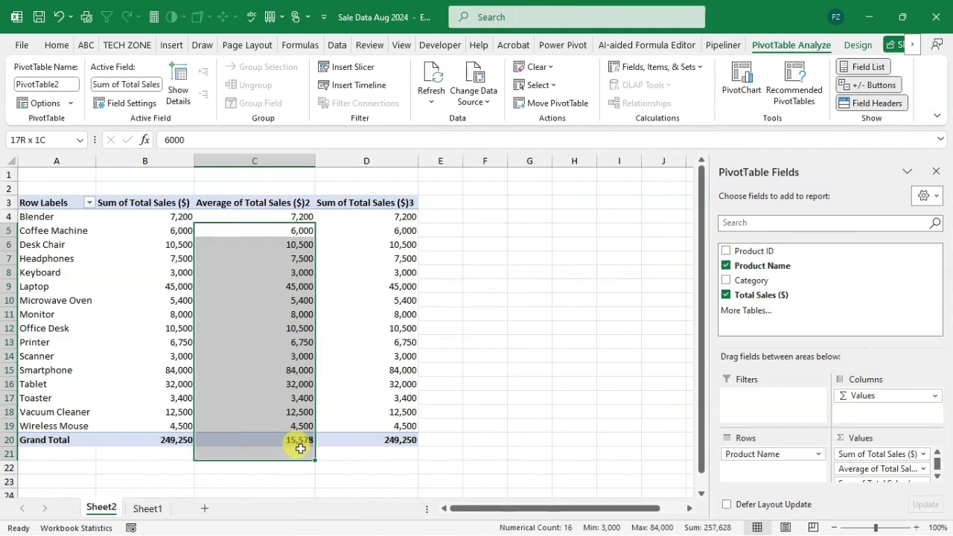
pyautogui.click(253, 203)
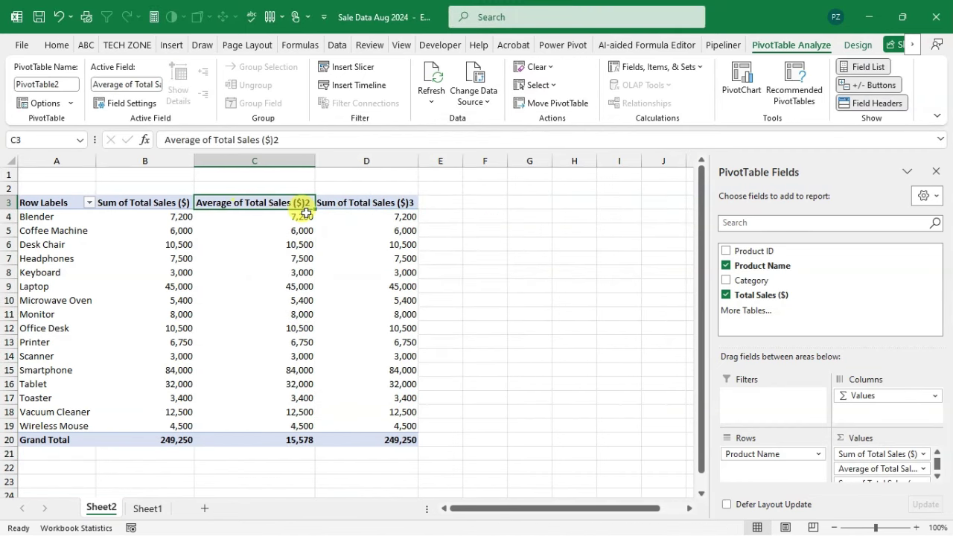
# Step: Set the third Total Sales ($) value field to be summarized by Count
pyautogui.click(99, 203)
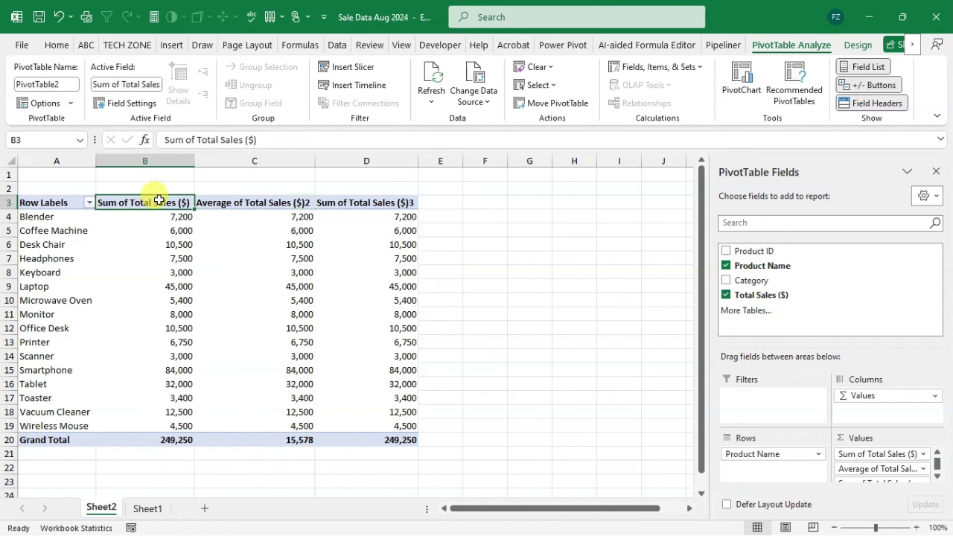
pyautogui.click(368, 203)
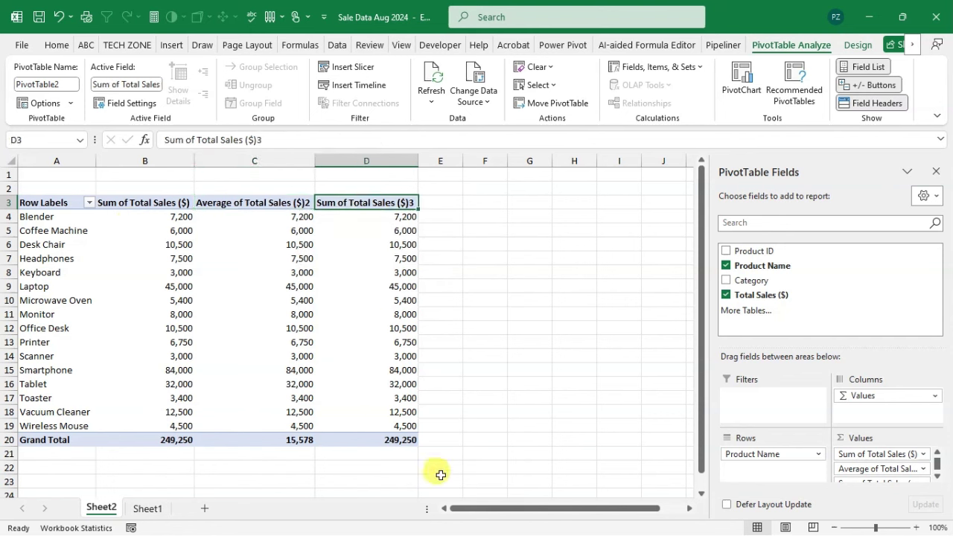
pyautogui.scroll(-1, 907, 469)
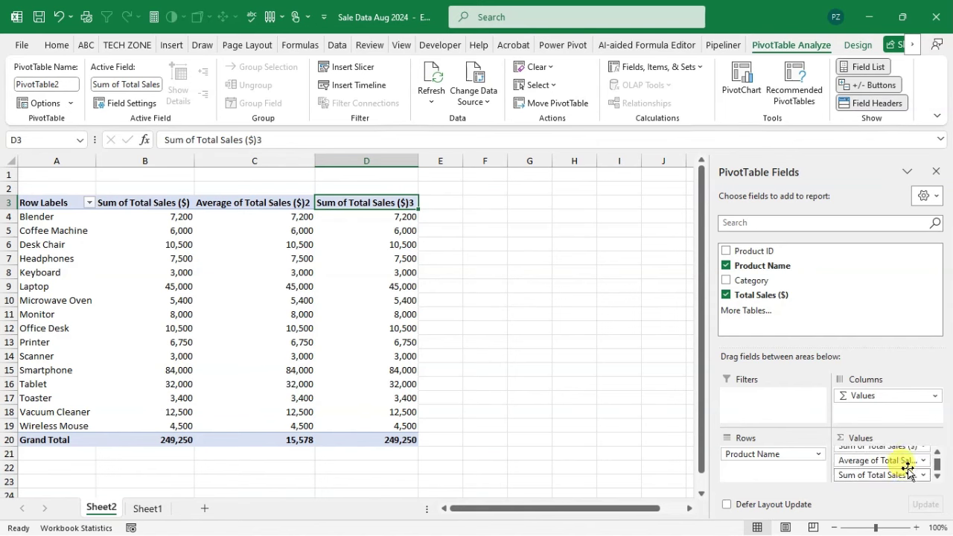
pyautogui.click(925, 475)
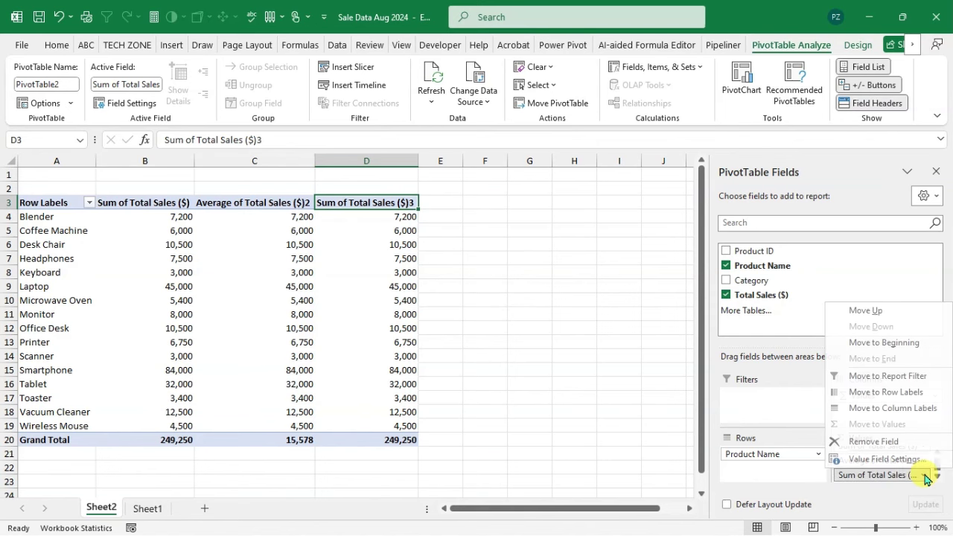
pyautogui.click(880, 458)
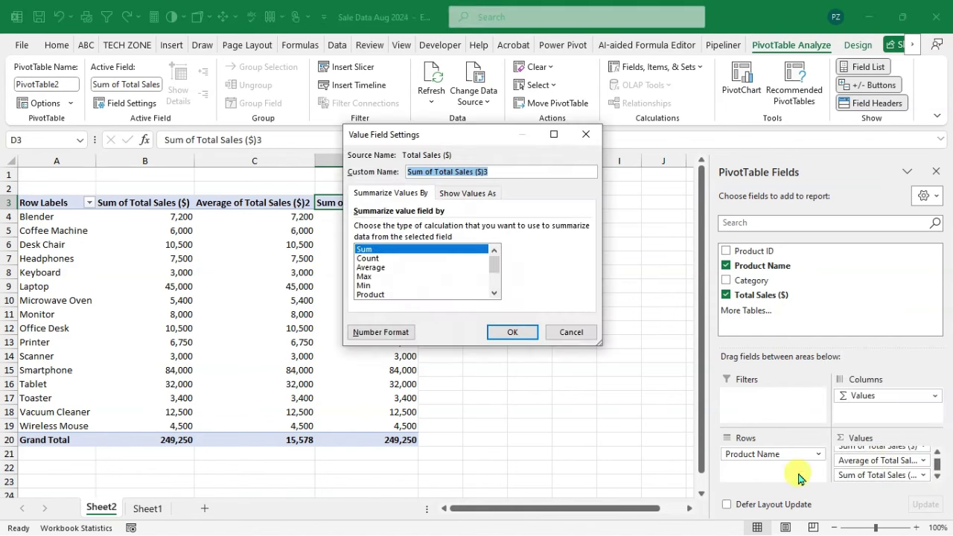
pyautogui.click(370, 267)
pyautogui.click(369, 259)
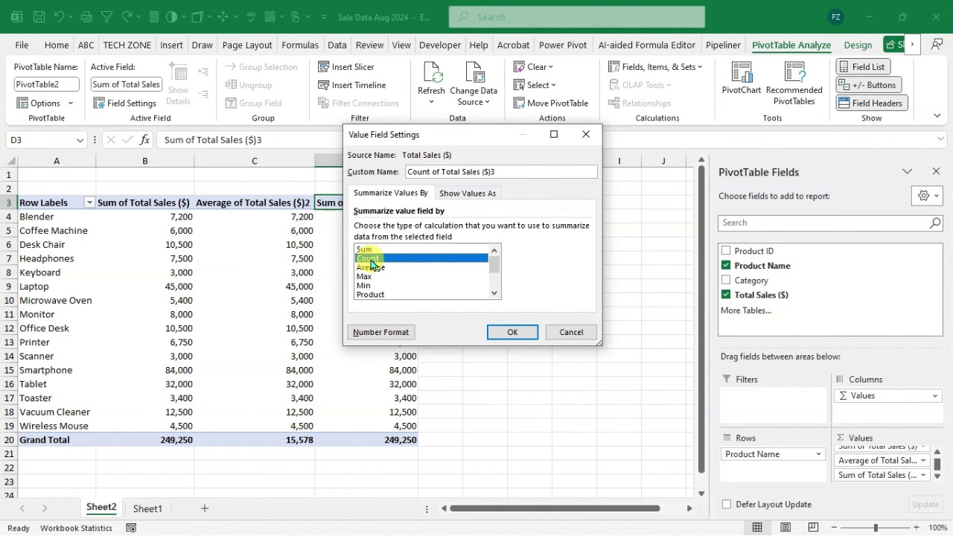
pyautogui.click(510, 335)
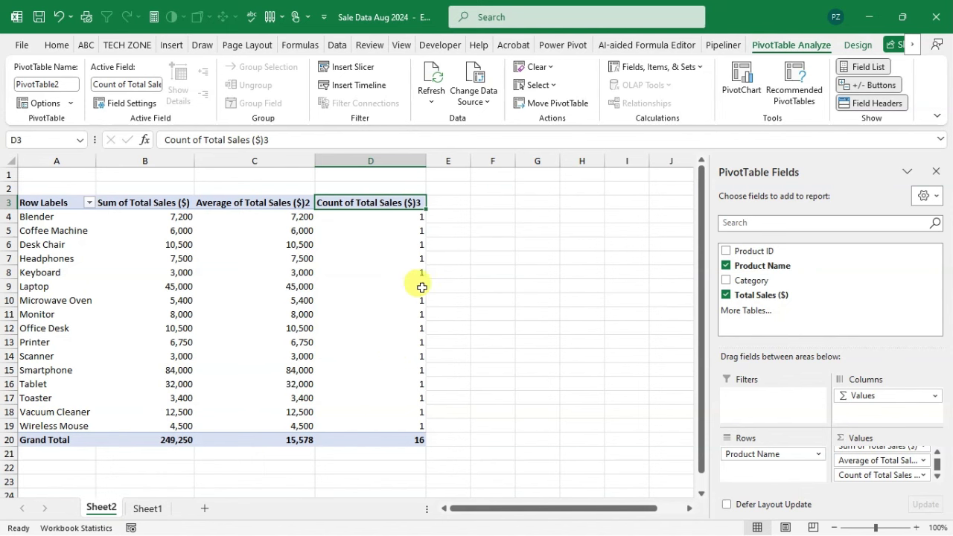
pyautogui.moveTo(410, 397)
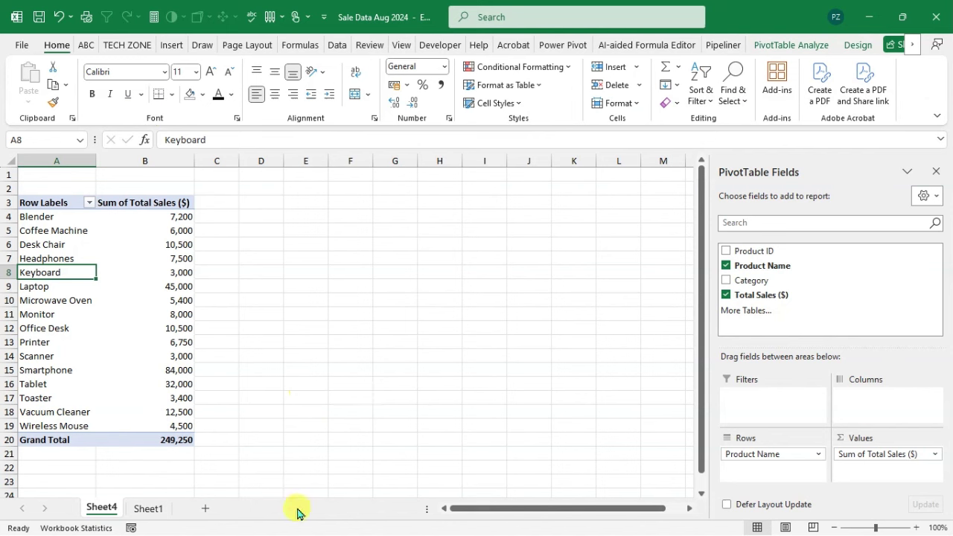
pyautogui.click(100, 282)
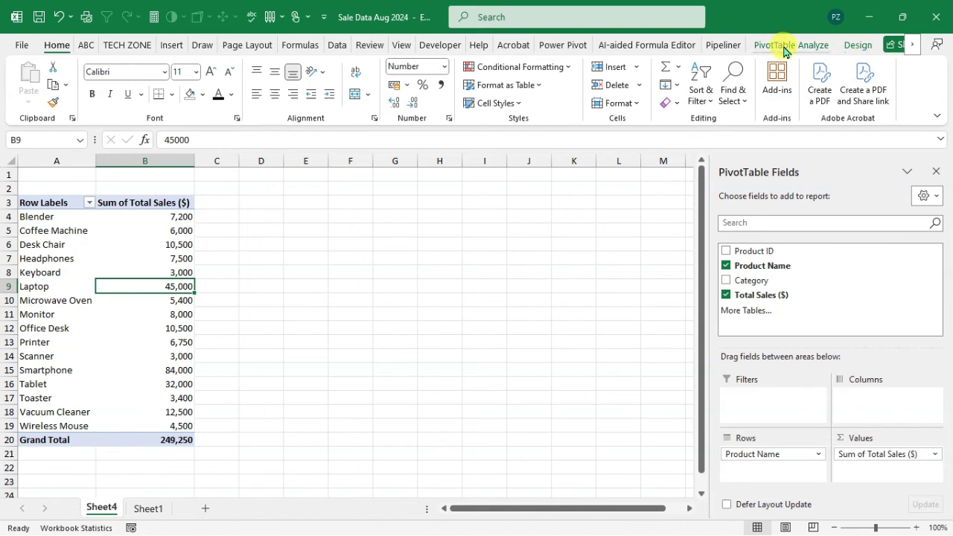
pyautogui.click(784, 49)
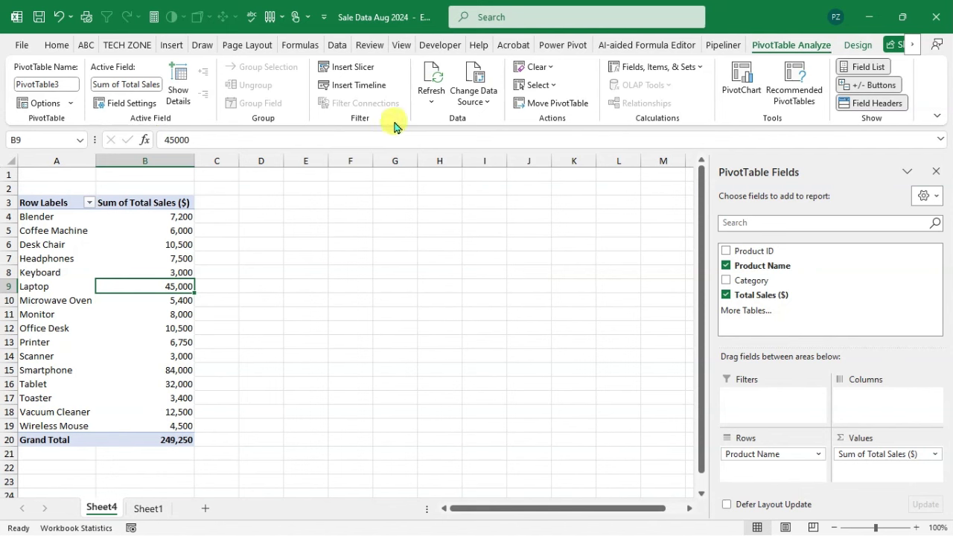
pyautogui.click(362, 68)
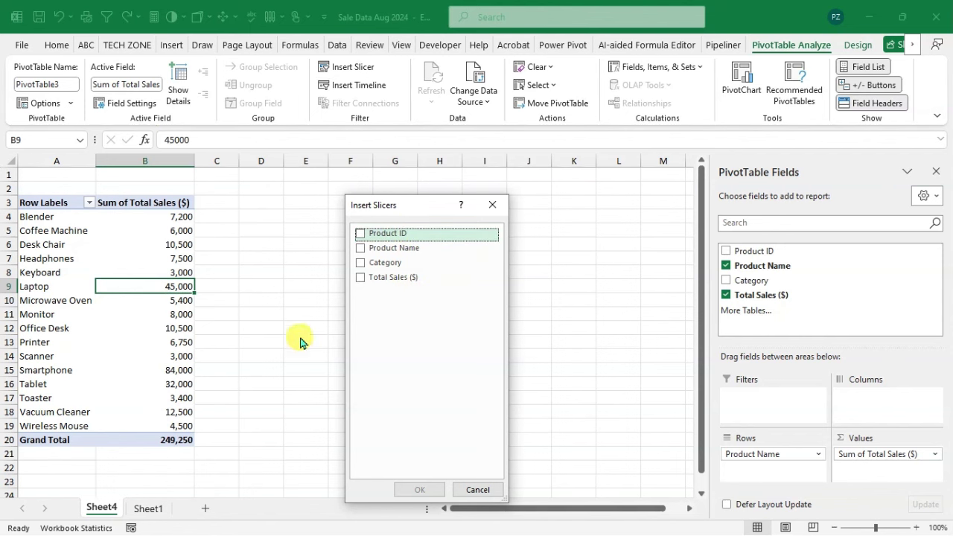
pyautogui.click(489, 202)
# Step: Review the source sales data on Sheet1 and return to the PivotTable on Sheet4
pyautogui.click(149, 508)
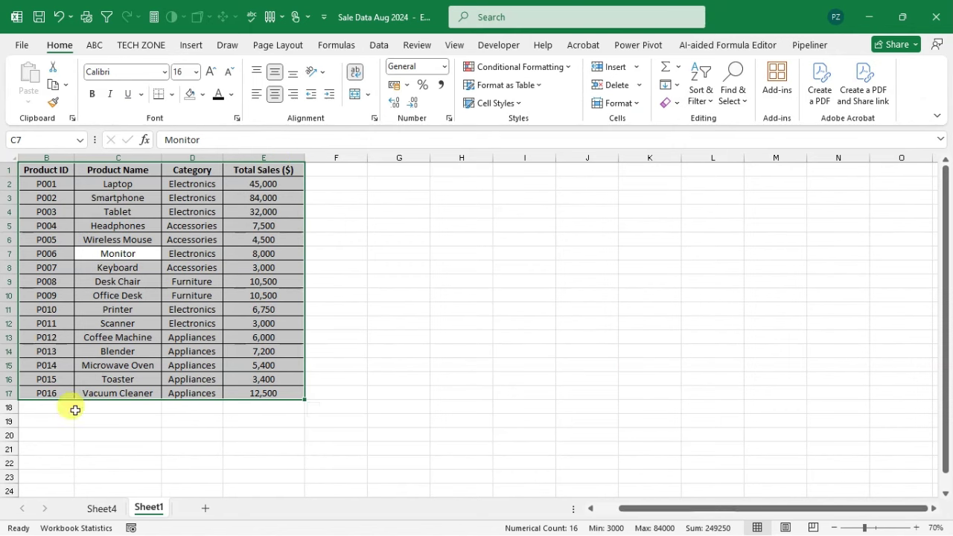
pyautogui.click(107, 509)
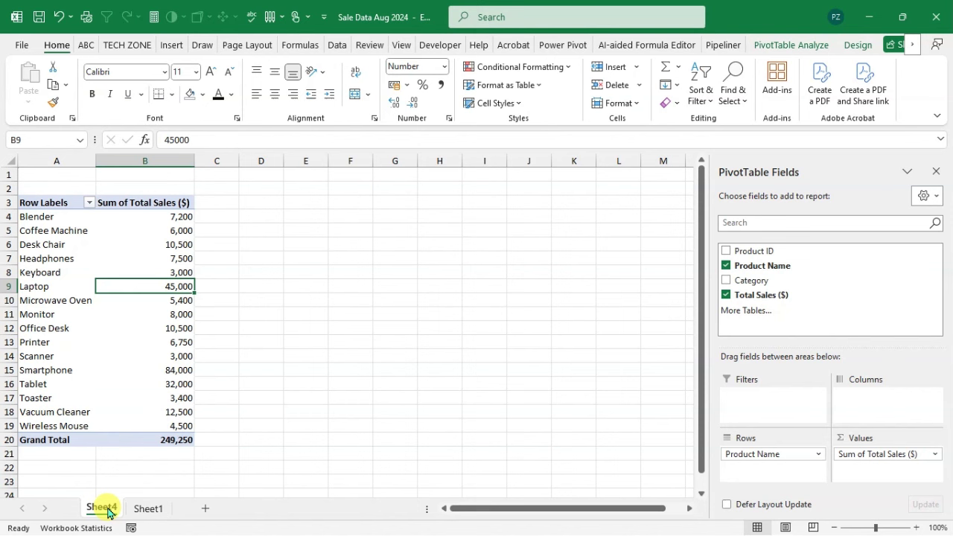
# Step: Insert a Category slicer for the PivotTable and move it up near the table
pyautogui.click(783, 47)
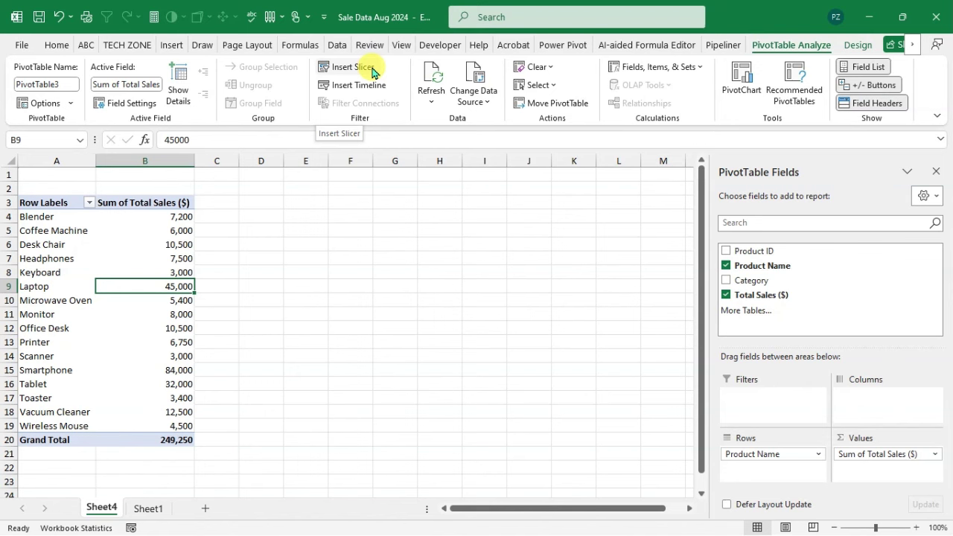
pyautogui.click(372, 72)
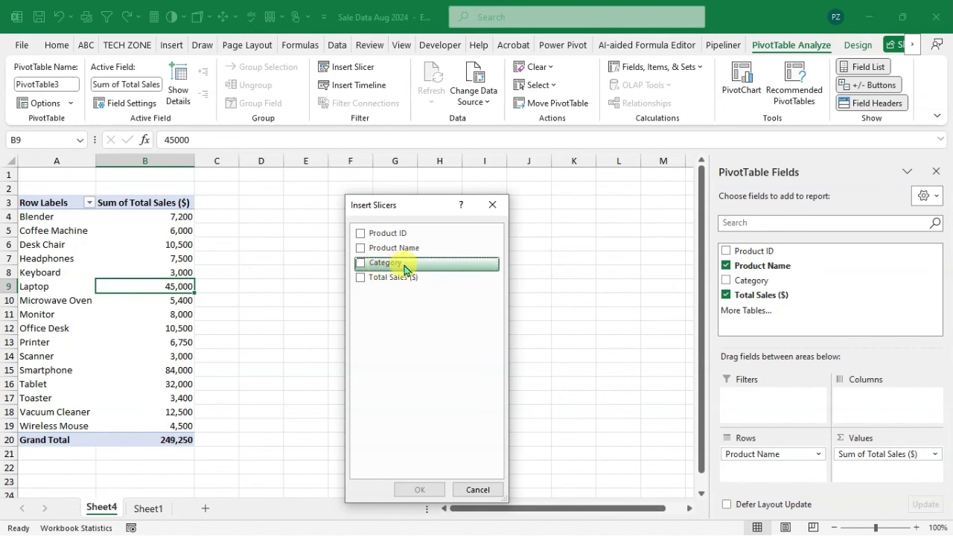
pyautogui.click(368, 268)
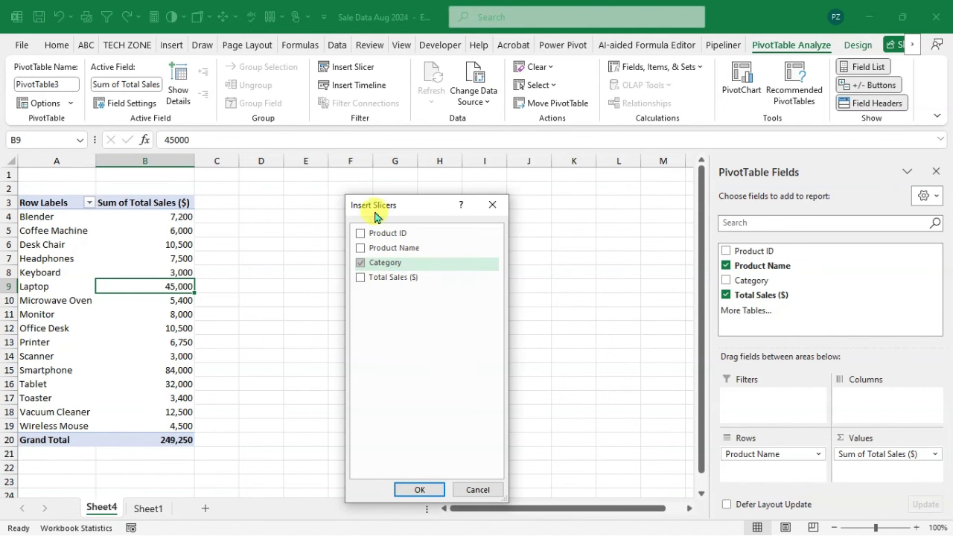
pyautogui.click(436, 491)
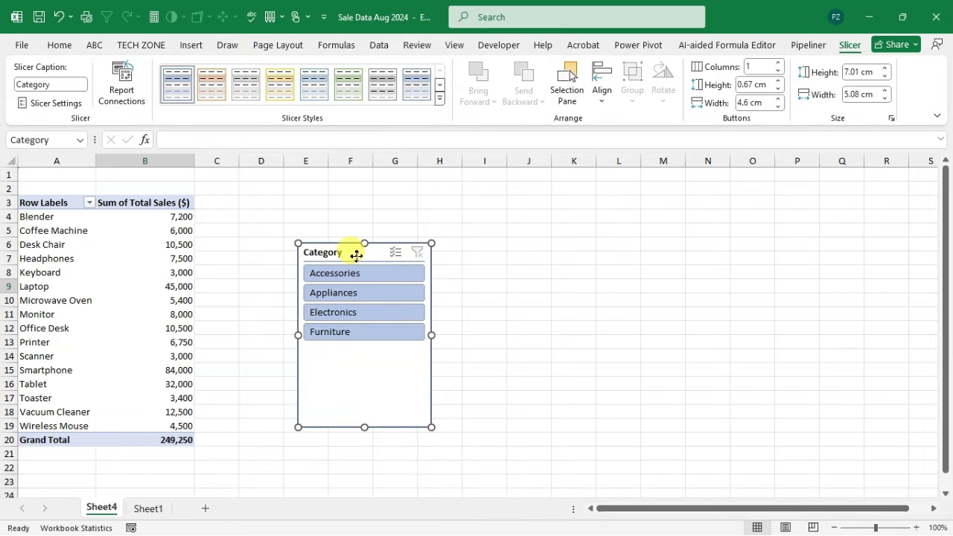
pyautogui.moveTo(356, 255); pyautogui.dragTo(340, 192)
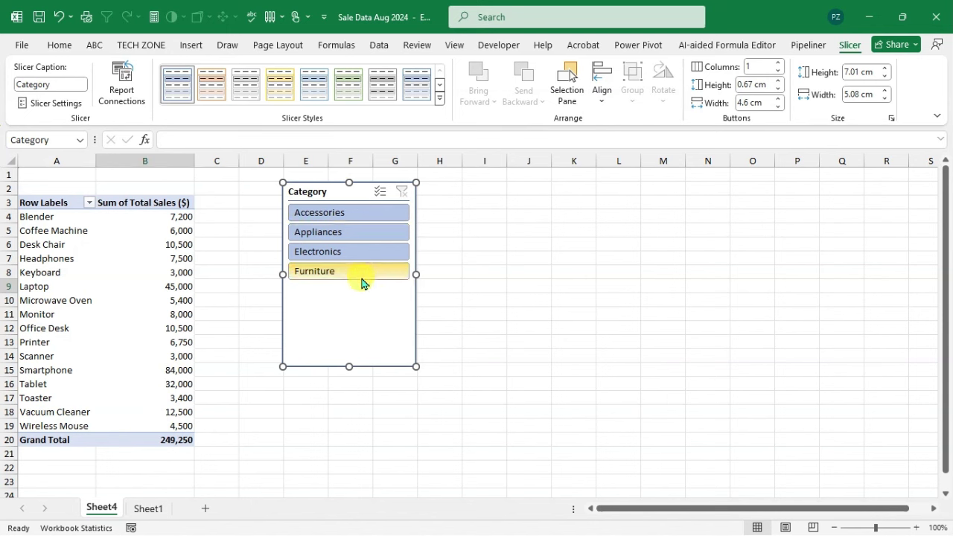
# Step: Use the Category slicer to filter the PivotTable by Electronics, switch the filter to Furniture, and clear the filter
pyautogui.click(362, 250)
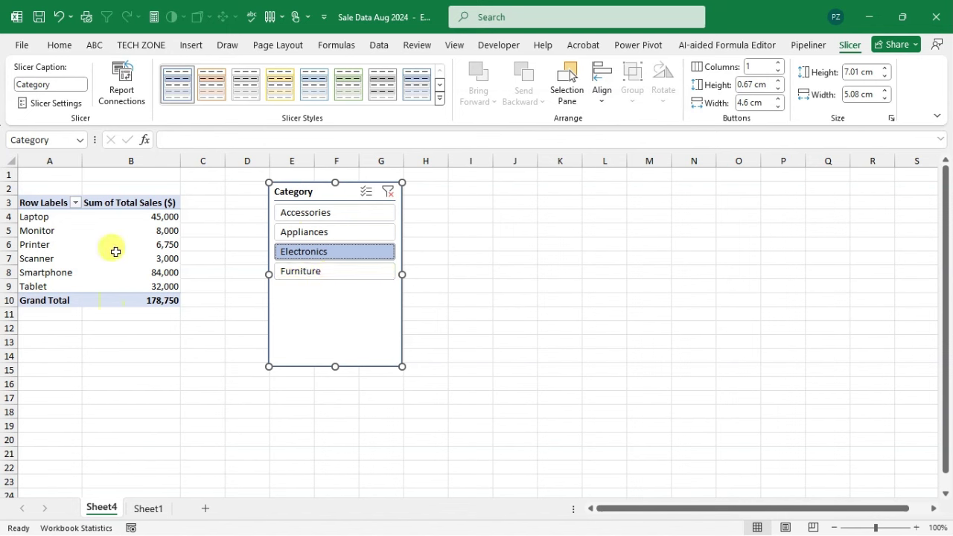
pyautogui.click(338, 277)
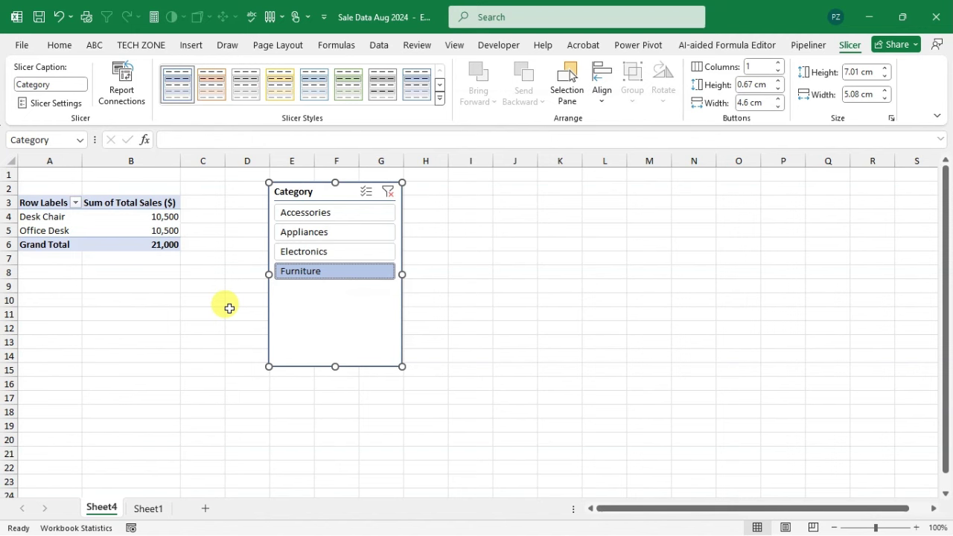
pyautogui.click(388, 192)
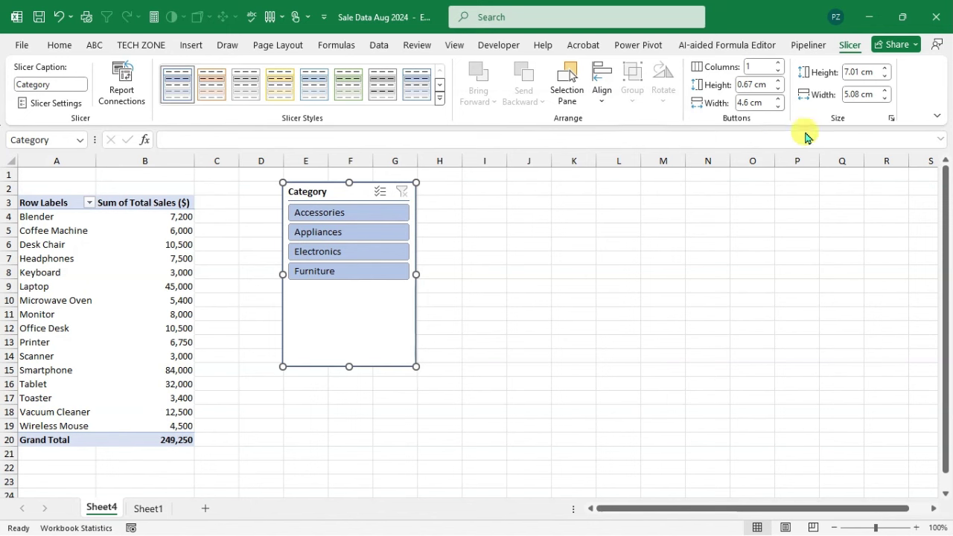
# Step: Apply the dark yellow style to the Category slicer and shrink it to about 5.42 by 4.84 cm close beside the PivotTable
pyautogui.click(439, 102)
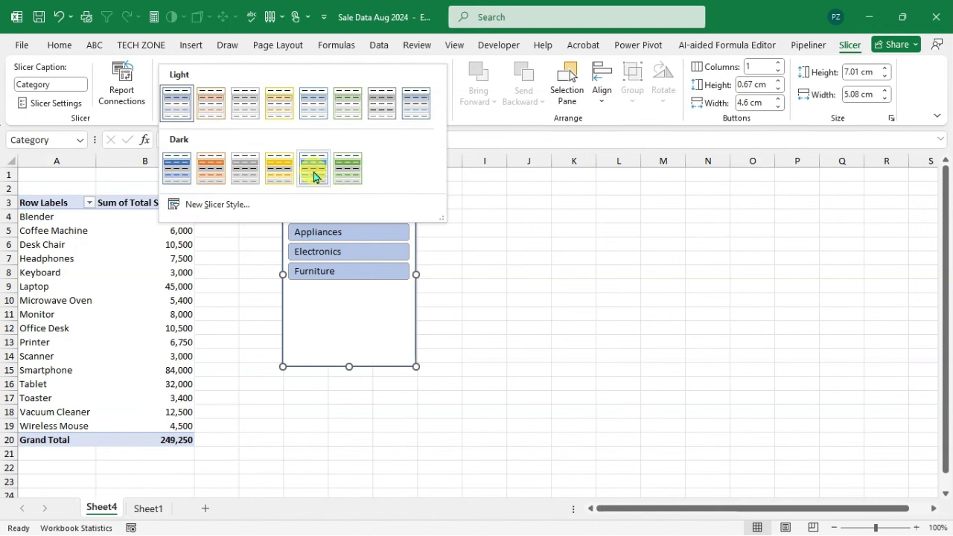
pyautogui.click(292, 171)
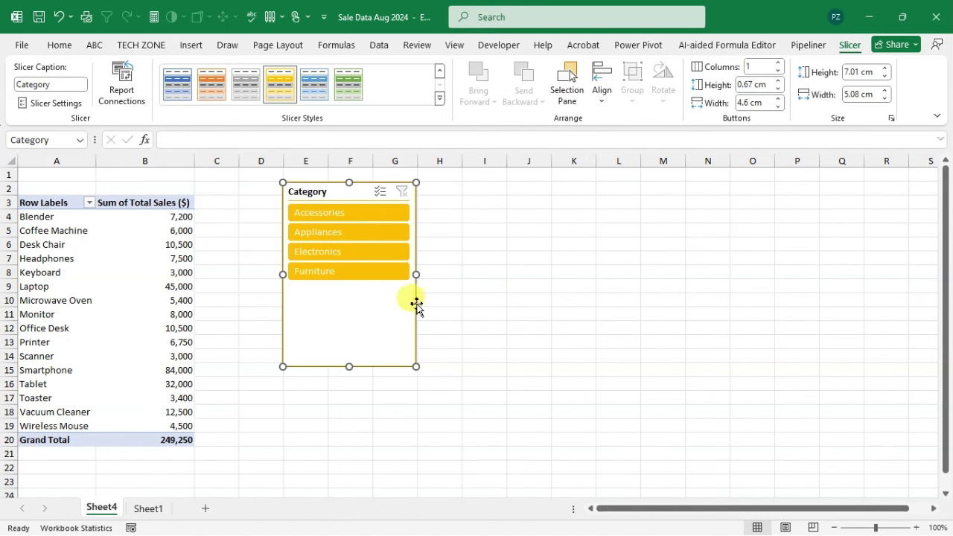
pyautogui.moveTo(347, 345); pyautogui.dragTo(499, 353)
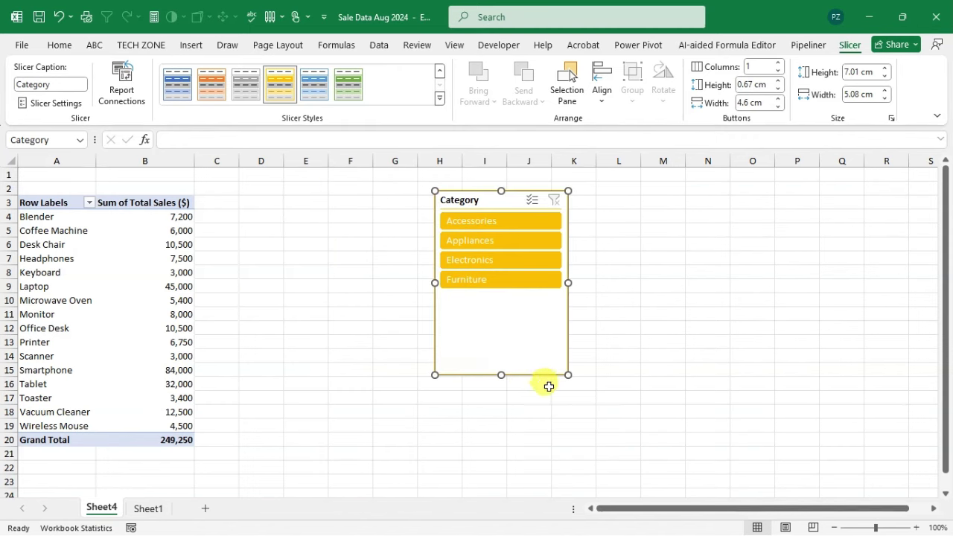
pyautogui.moveTo(568, 376); pyautogui.dragTo(571, 335)
pyautogui.moveTo(481, 301); pyautogui.dragTo(264, 307)
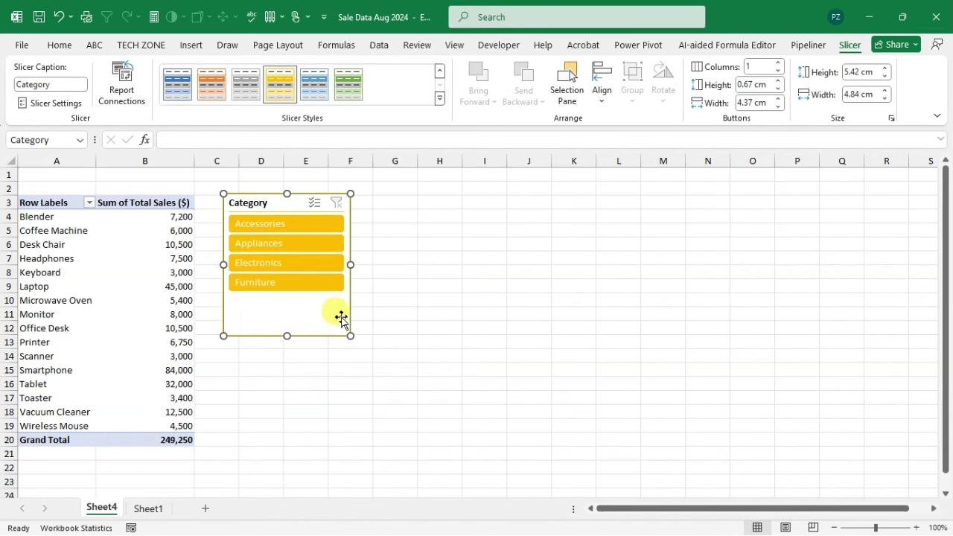
# Step: Filter the PivotTable to the Appliances category with the slicer
pyautogui.click(308, 244)
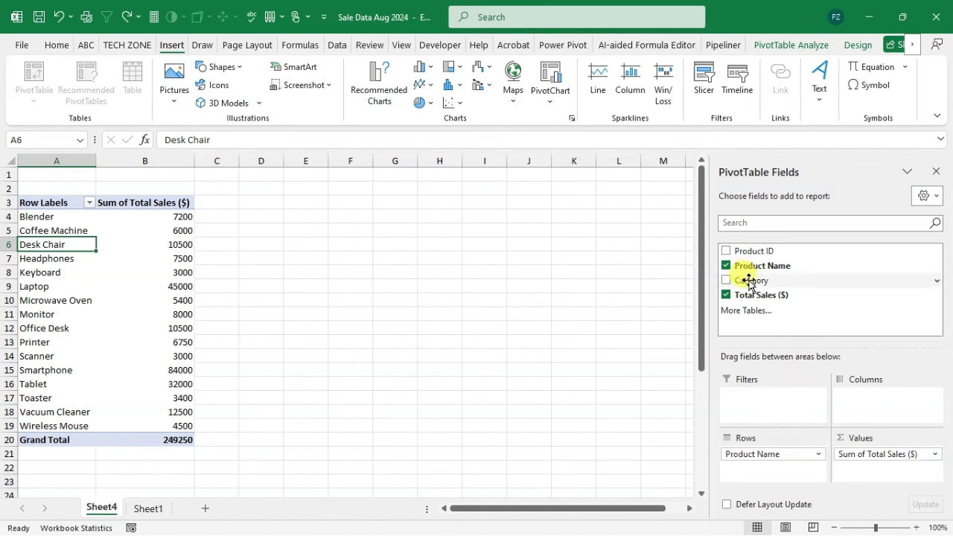
# Step: Add Category as a report filter and Product ID as a row field beneath Product Name in the PivotTable
pyautogui.moveTo(749, 282); pyautogui.dragTo(752, 396)
pyautogui.moveTo(761, 255); pyautogui.dragTo(770, 469)
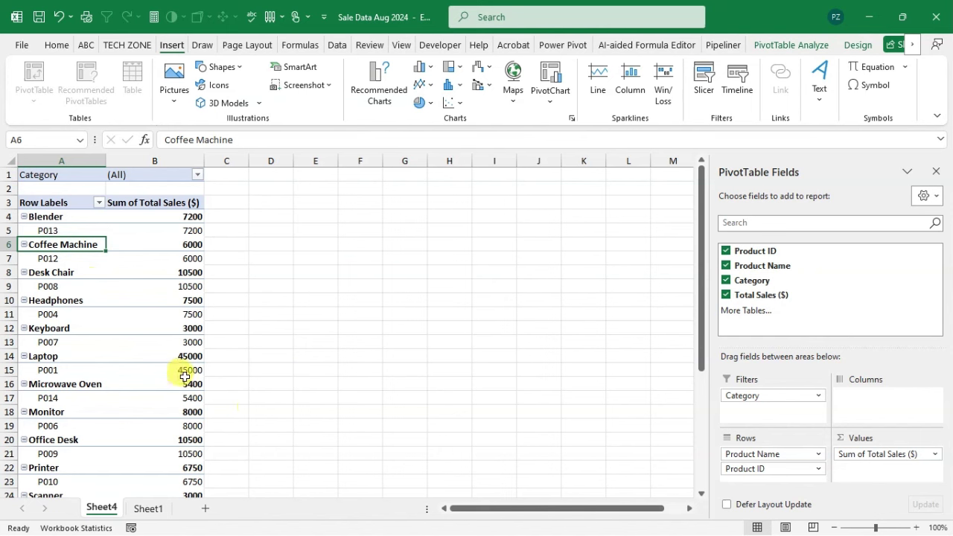
# Step: Clear all fields and filters from the PivotTable on Sheet4
pyautogui.moveTo(183, 371)
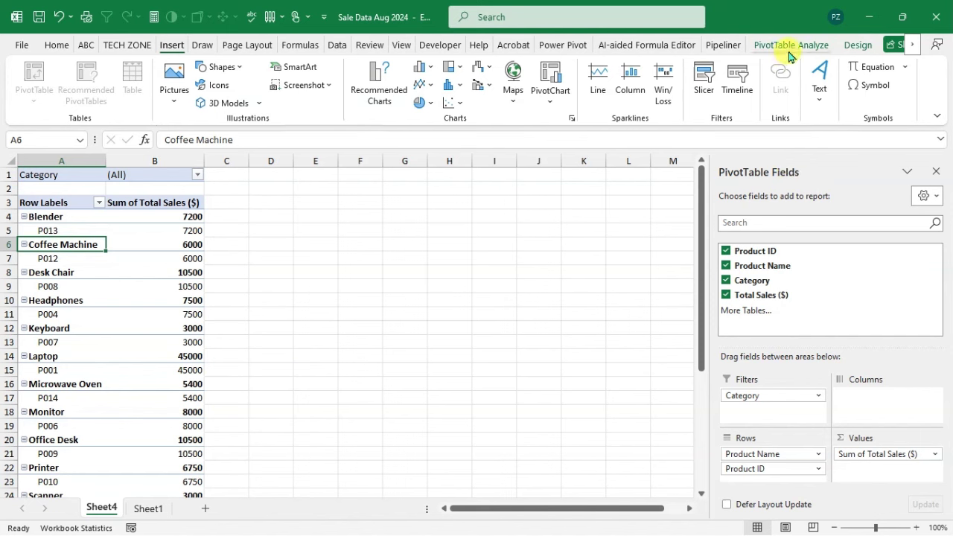
pyautogui.click(791, 46)
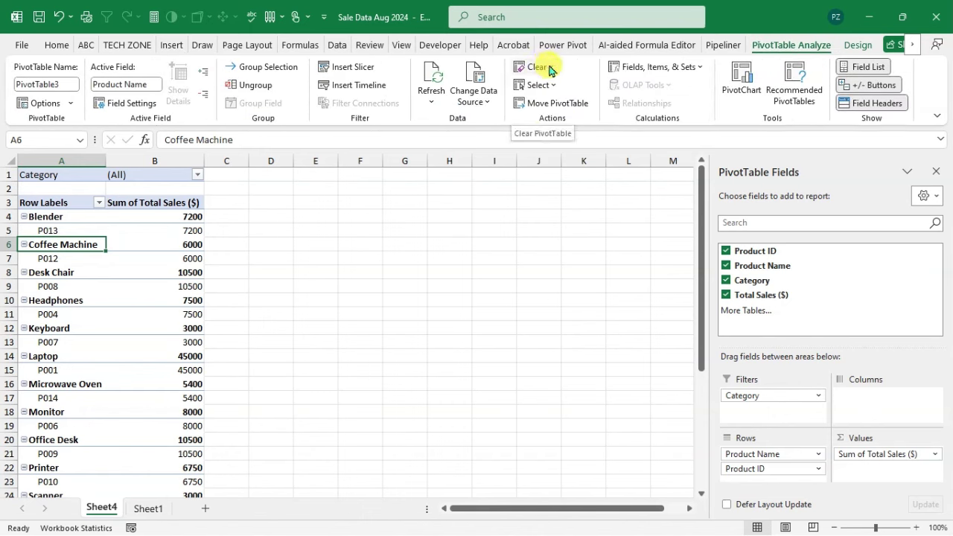
pyautogui.click(547, 68)
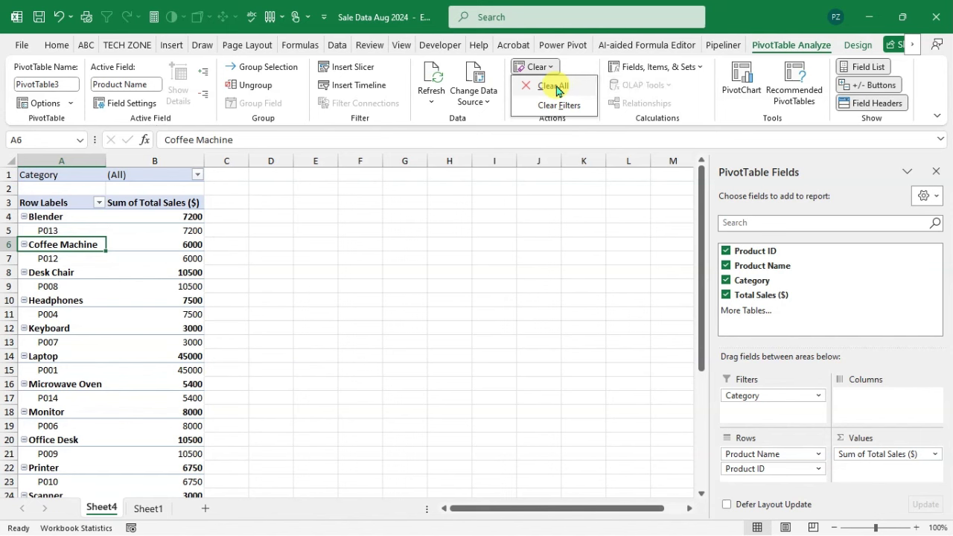
pyautogui.click(554, 87)
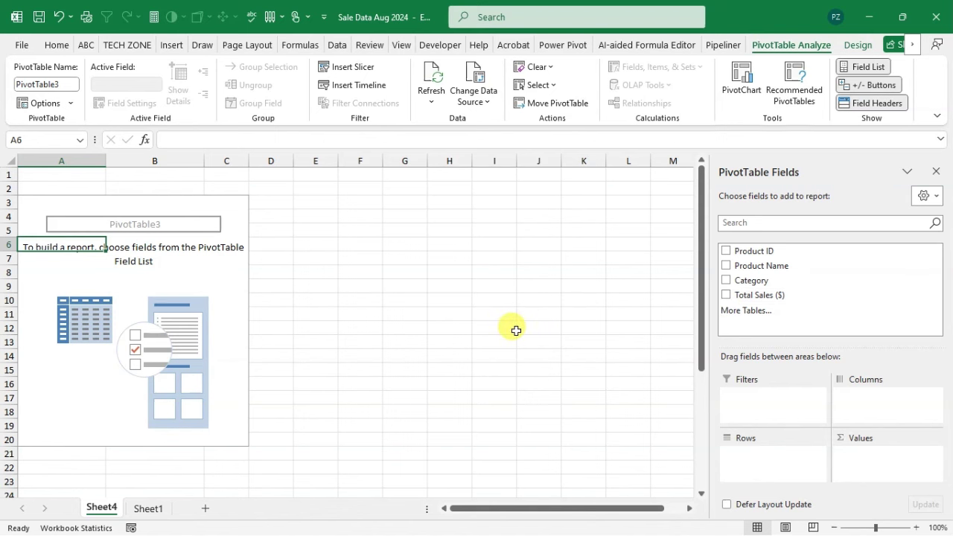
# Step: Review the source data and table insertion options on Sheet1, return to Sheet4, and reselect the empty PivotTable to show its field list
pyautogui.click(149, 508)
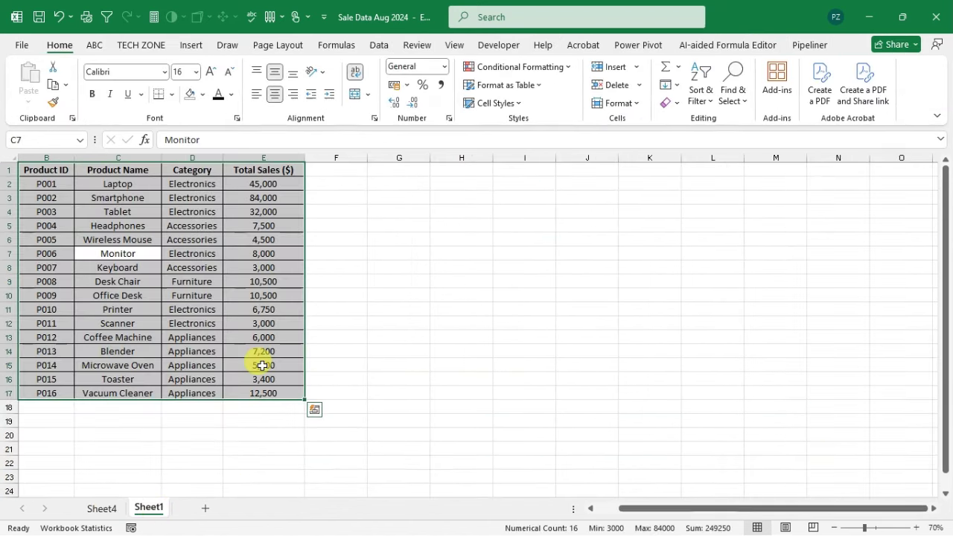
pyautogui.click(195, 49)
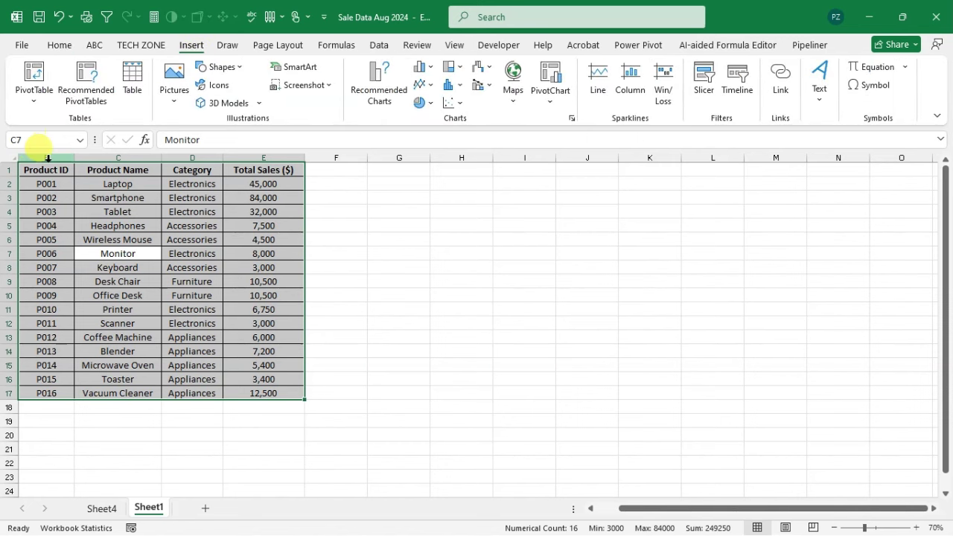
pyautogui.click(102, 509)
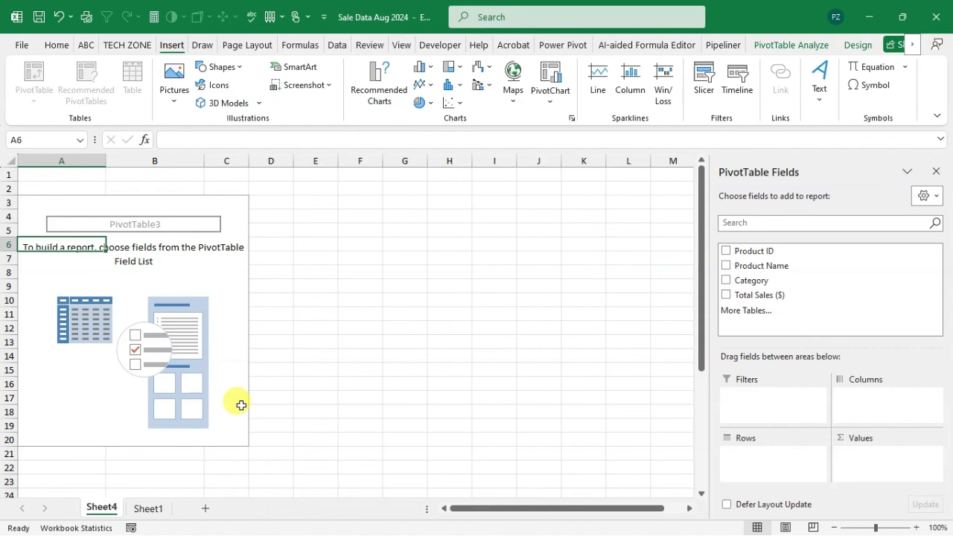
pyautogui.click(682, 368)
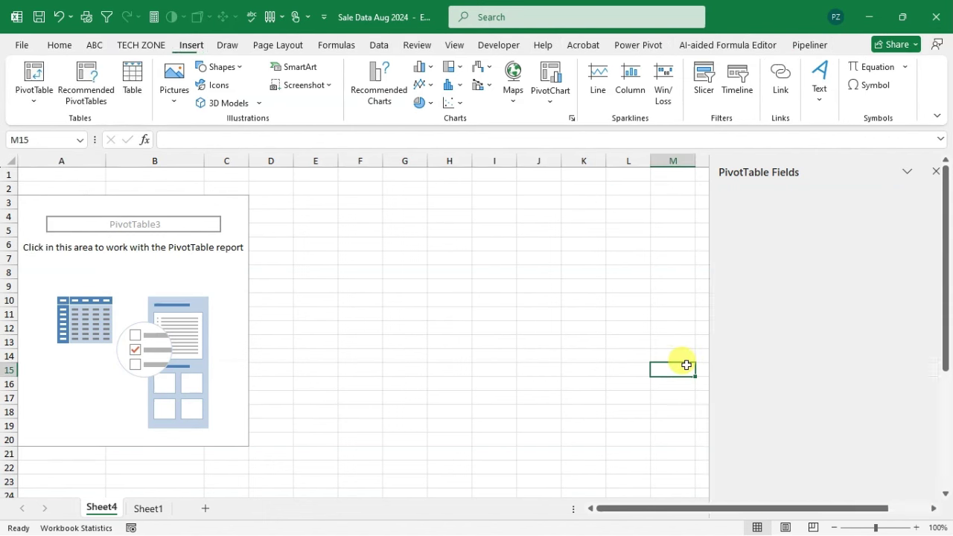
pyautogui.click(76, 334)
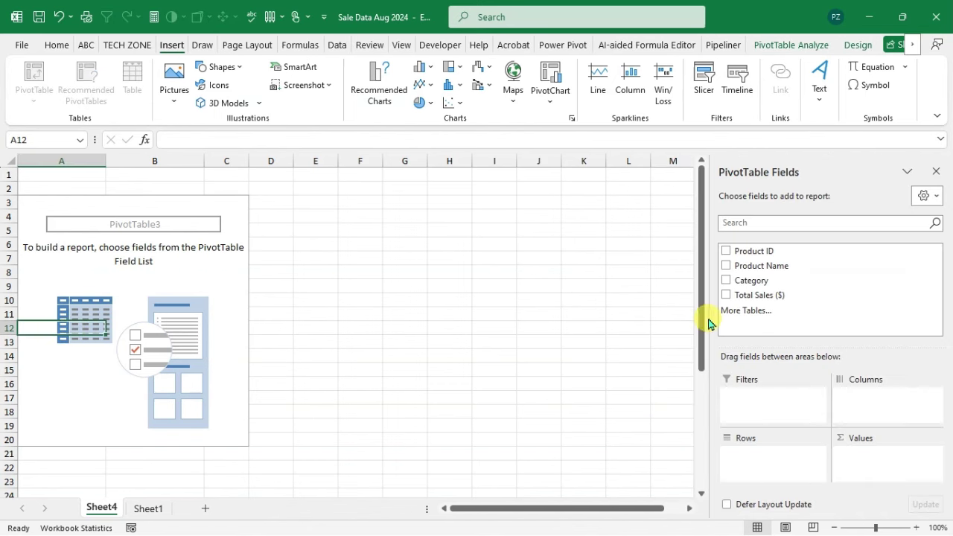
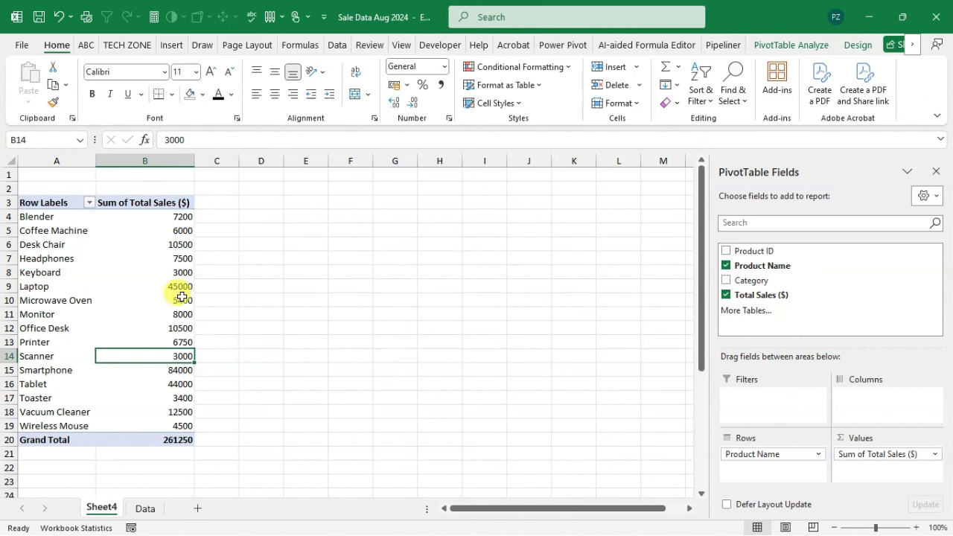
# Step: Set the Keyboard's Total Sales ($) value in cell E8 of the Data sheet to 88000
pyautogui.click(145, 509)
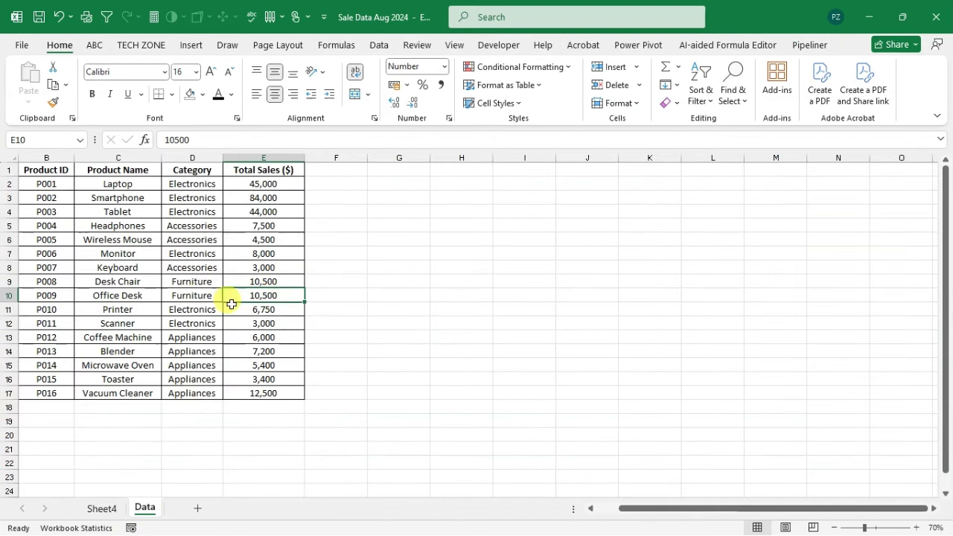
pyautogui.click(281, 268)
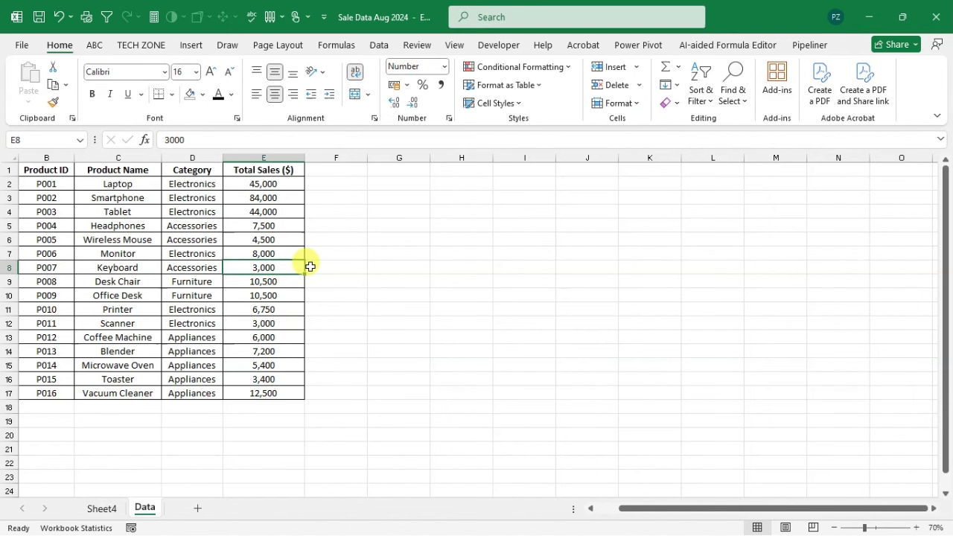
pyautogui.write('88')
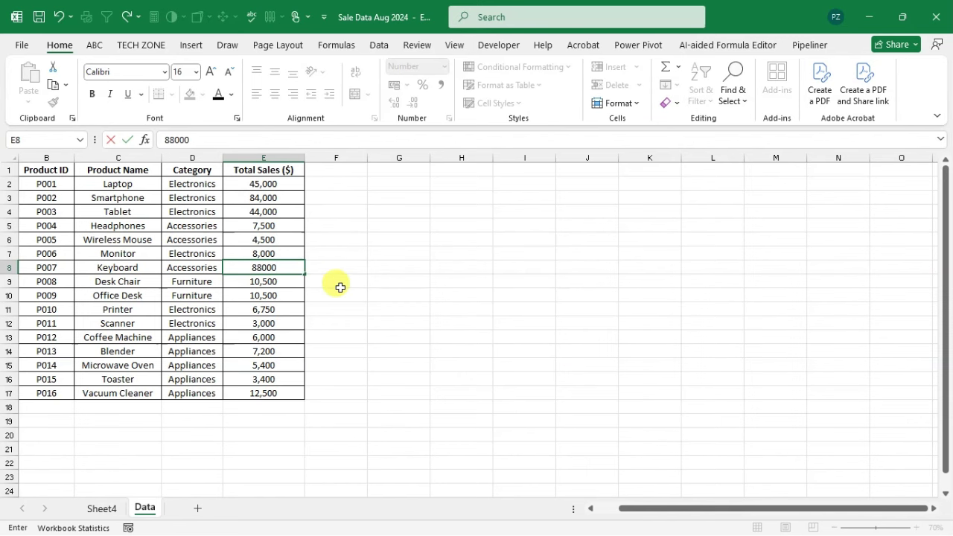
pyautogui.click(335, 283)
# Step: Highlight the Keyboard sales value in cell B8 of the Sheet4 PivotTable with an orange-gold fill
pyautogui.click(101, 509)
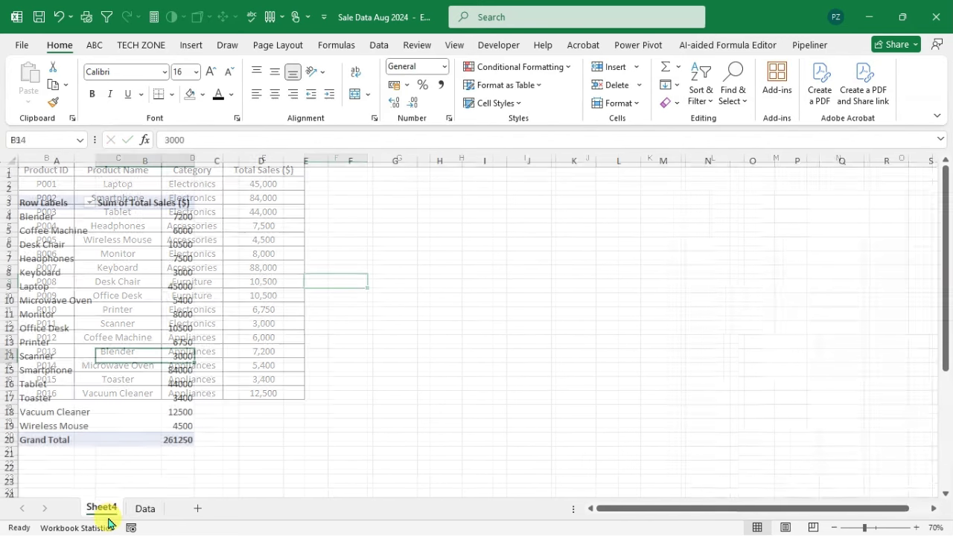
pyautogui.moveTo(57, 271); pyautogui.dragTo(166, 270)
pyautogui.click(166, 270)
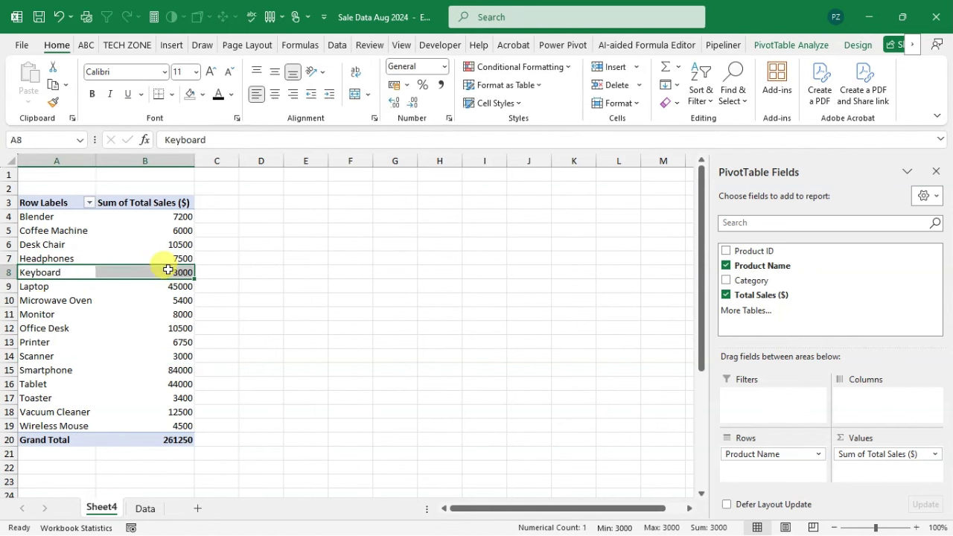
pyautogui.click(201, 97)
pyautogui.click(212, 257)
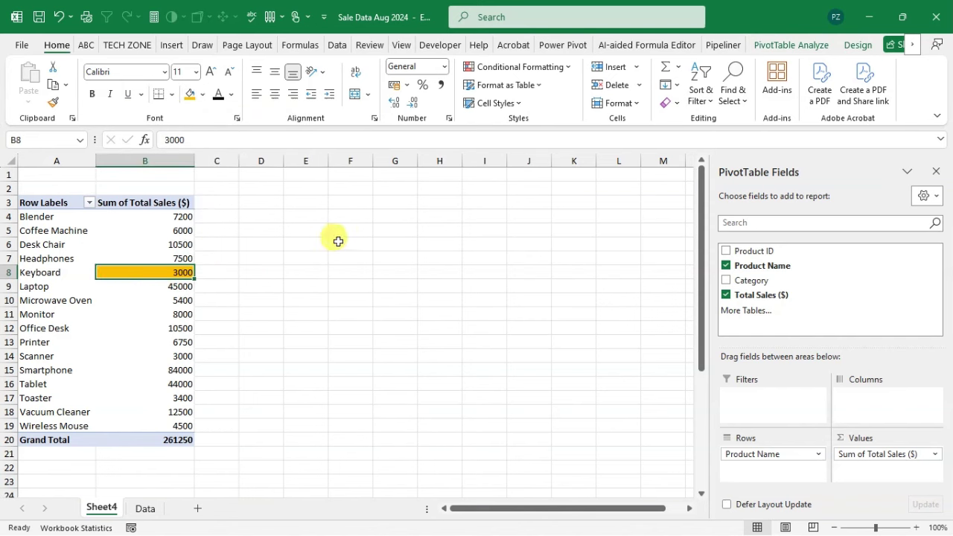
# Step: Refresh all PivotTable data and compare the Keyboard value on Sheet4 with the source on the Data sheet
pyautogui.click(789, 48)
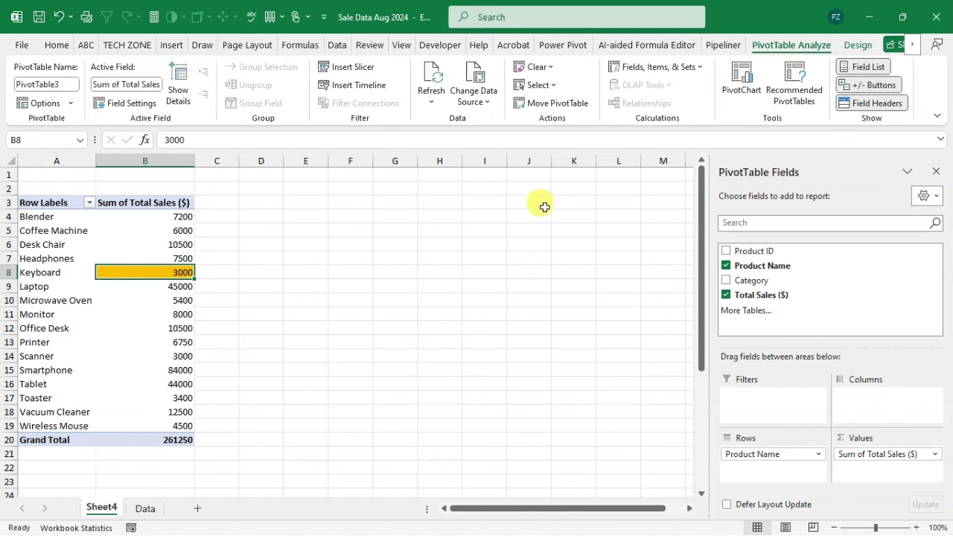
pyautogui.click(431, 103)
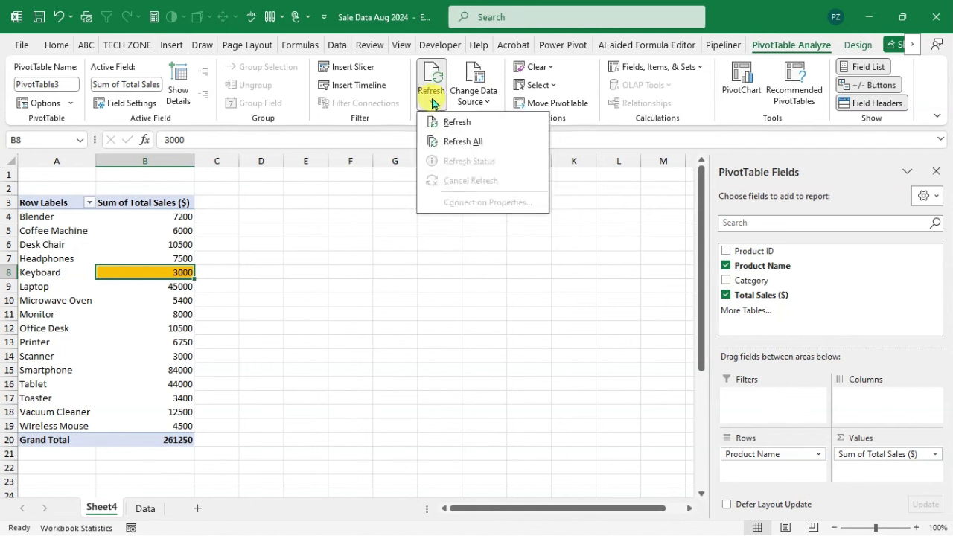
pyautogui.click(469, 141)
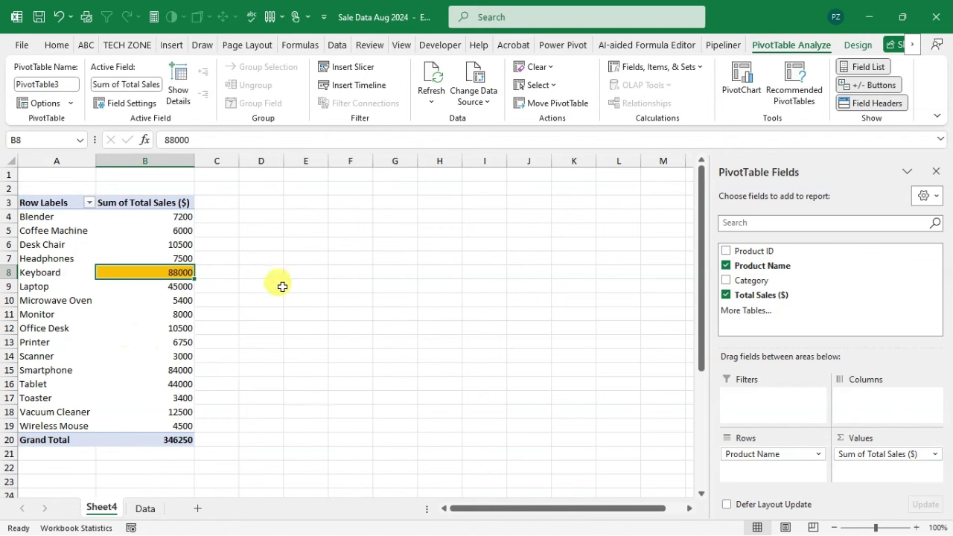
pyautogui.click(143, 508)
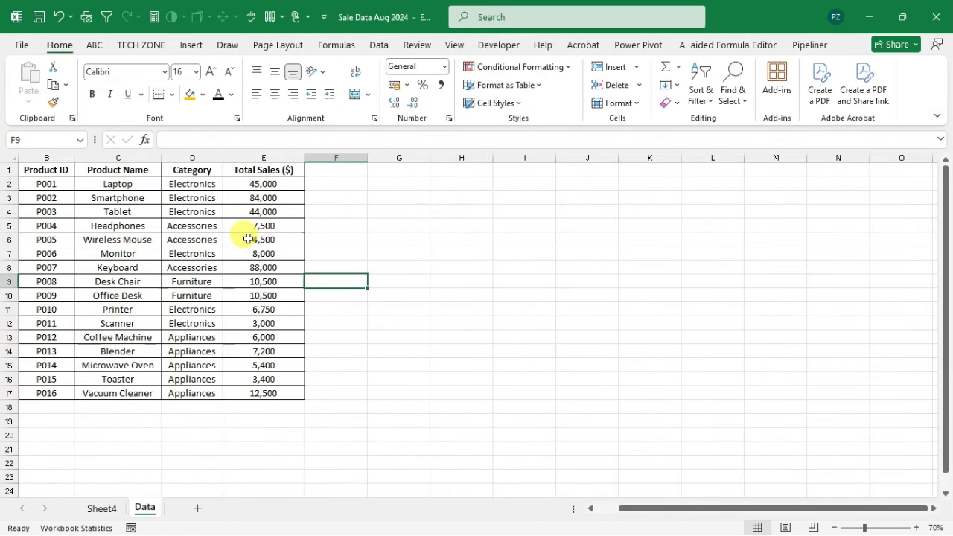
pyautogui.click(102, 508)
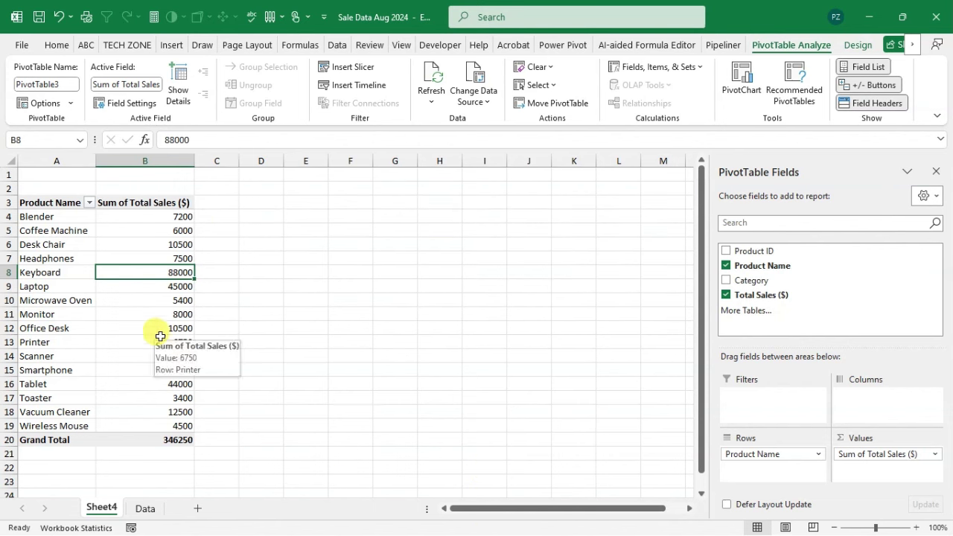
# Step: Insert a blank column before the Product ID column on the Data sheet
pyautogui.click(143, 512)
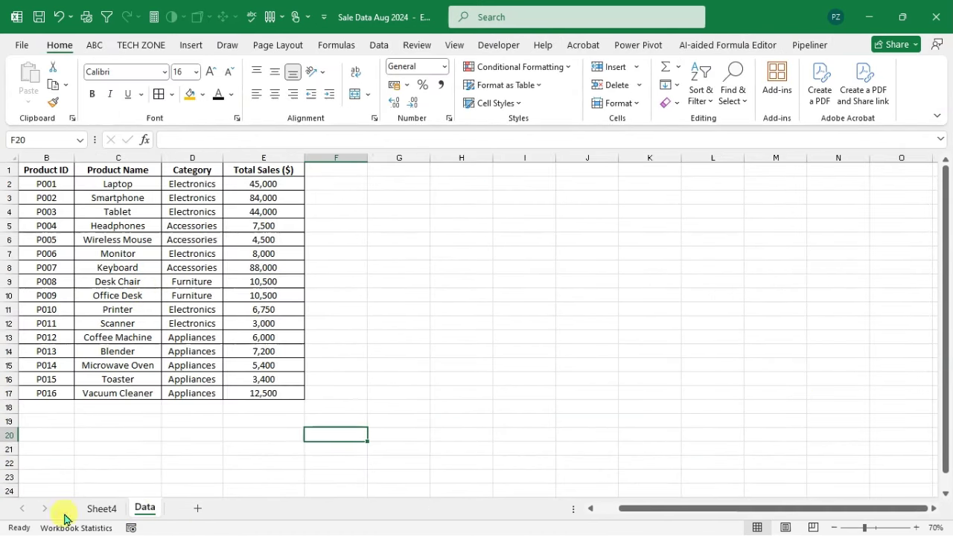
pyautogui.moveTo(46, 267); pyautogui.dragTo(30, 206)
pyautogui.click(34, 212)
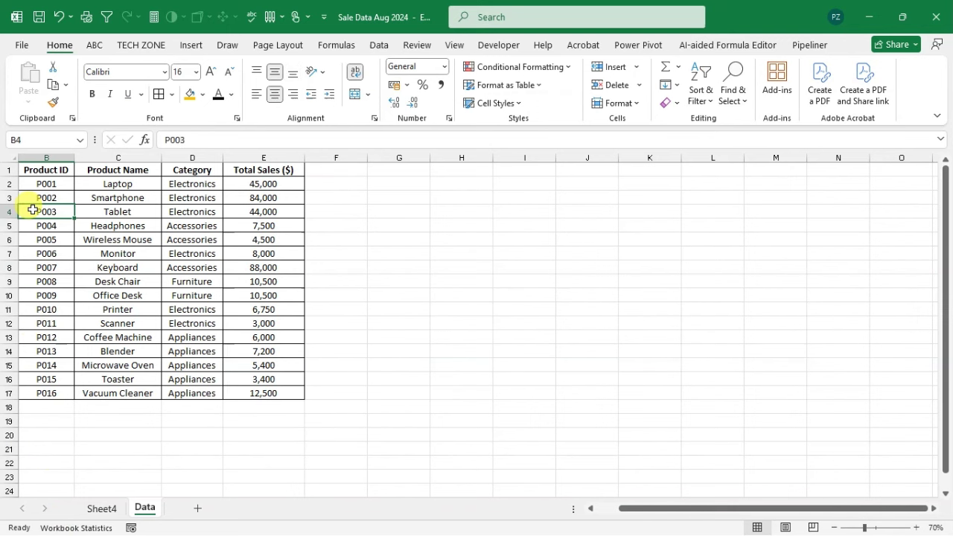
pyautogui.click(40, 154)
pyautogui.rightClick(41, 161)
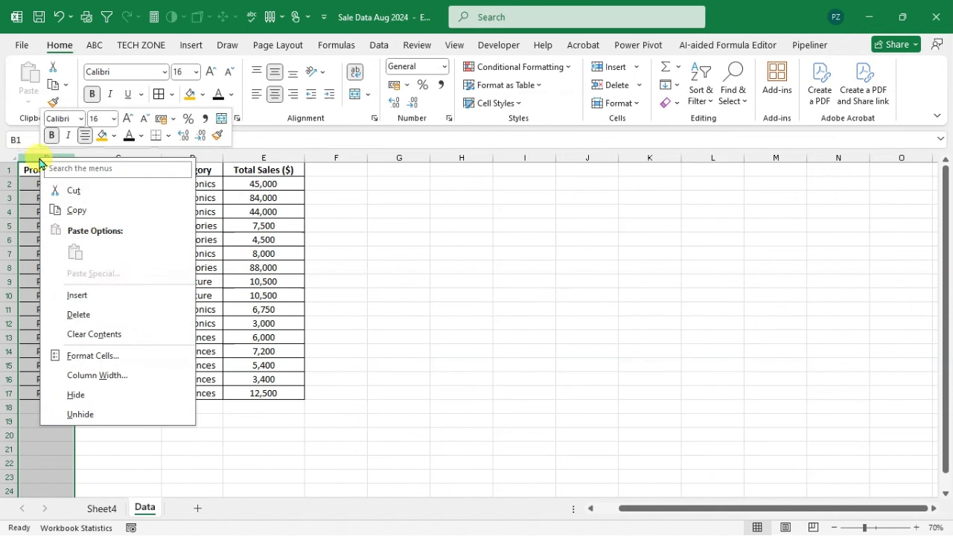
pyautogui.click(93, 294)
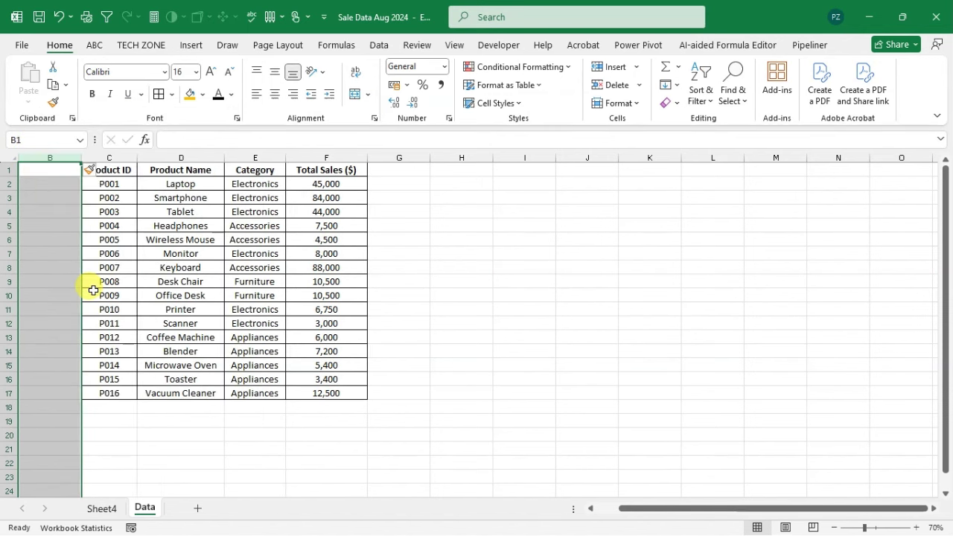
# Step: Paste the Date column, with dates from 01/02/2011 to 19/05/2015, into B1:B17 and look over the extended data range
pyautogui.click(42, 165)
pyautogui.hotkey('ctrl', 'c')
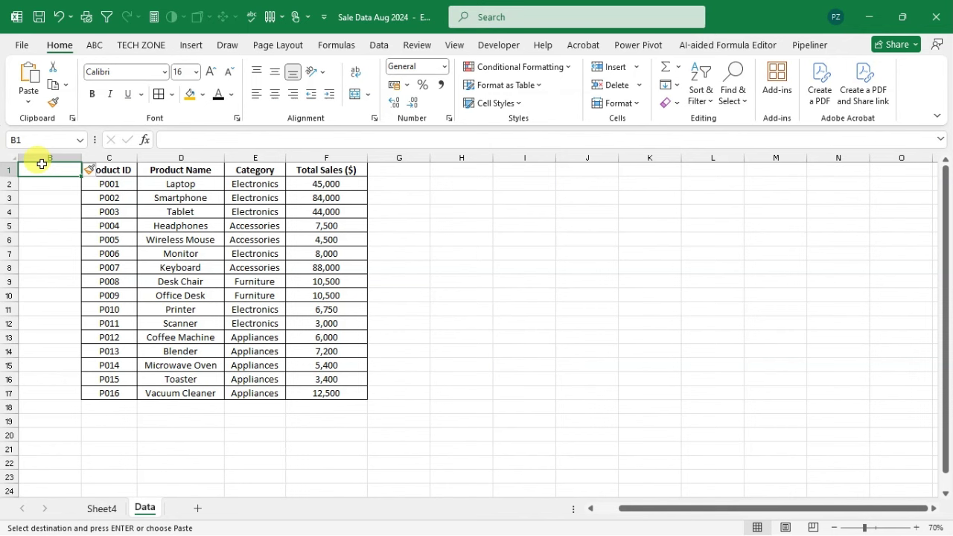
pyautogui.hotkey('ctrl', 'v')
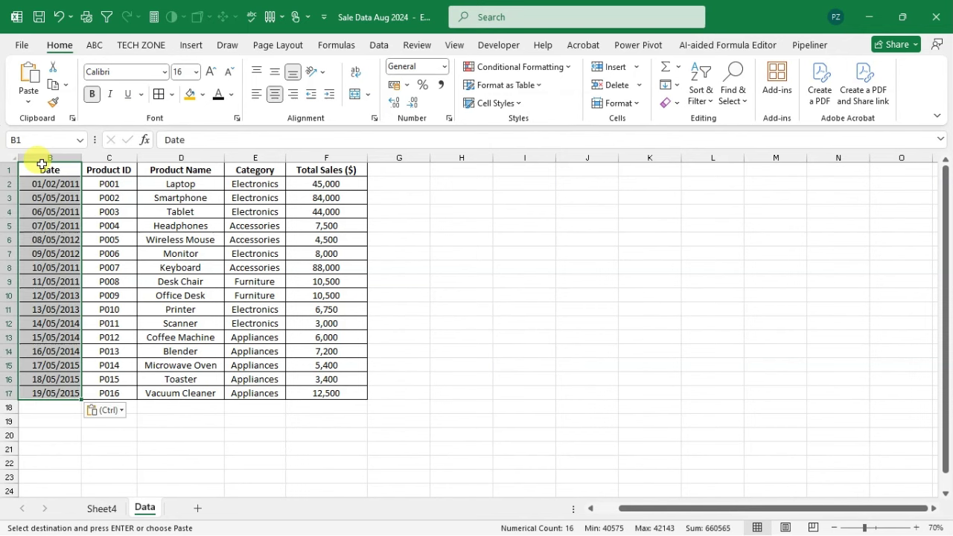
pyautogui.click(205, 223)
pyautogui.moveTo(50, 170); pyautogui.dragTo(348, 398)
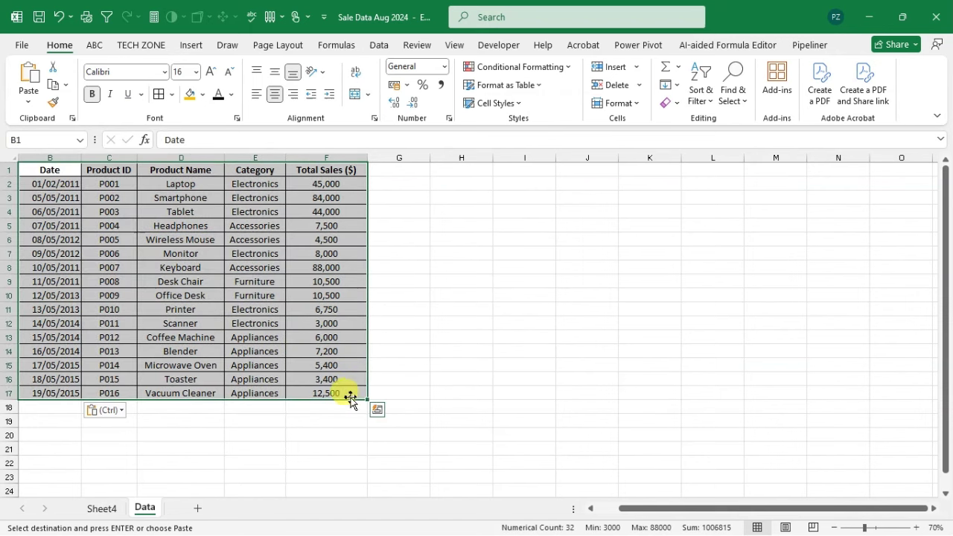
pyautogui.click(461, 378)
# Step: Return to Sheet4 and refresh all PivotTable data to check for the new Date field
pyautogui.click(109, 514)
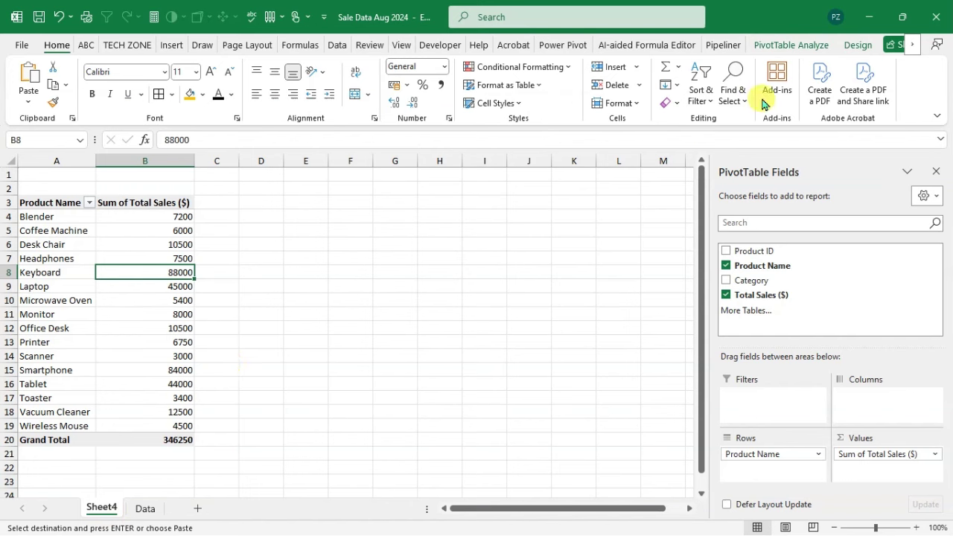
pyautogui.click(797, 45)
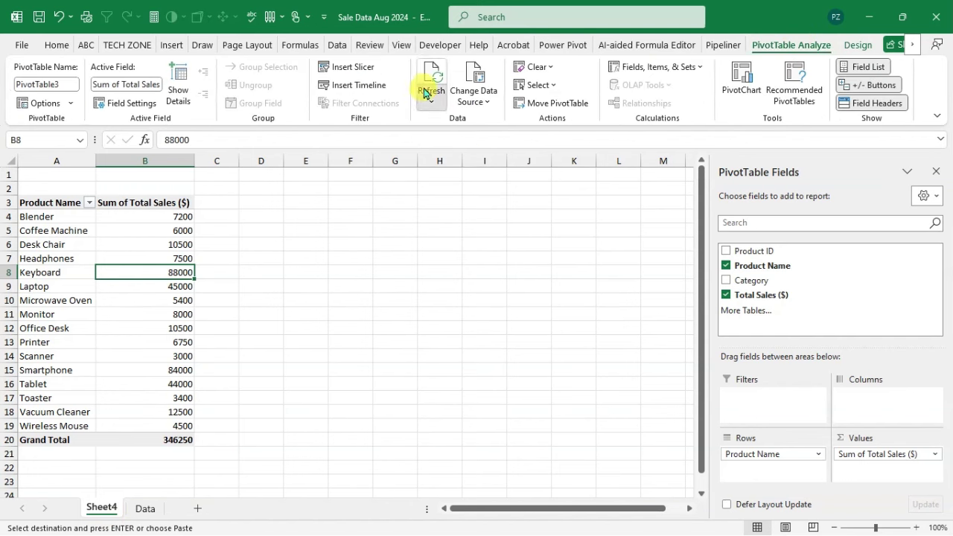
pyautogui.click(431, 102)
pyautogui.click(447, 137)
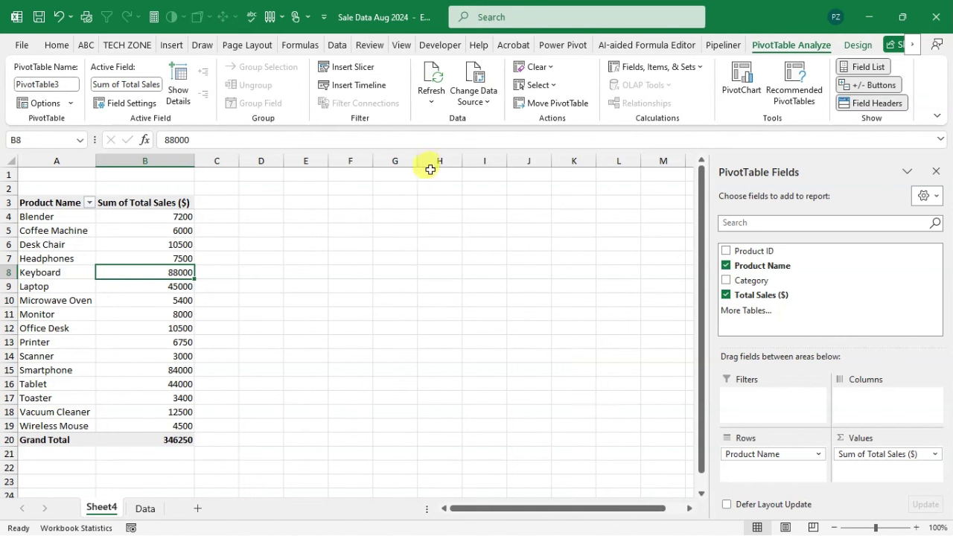
# Step: Change the PivotTable's data source range to Data!$B$1:$F$17 so that it includes the Date column
pyautogui.click(485, 102)
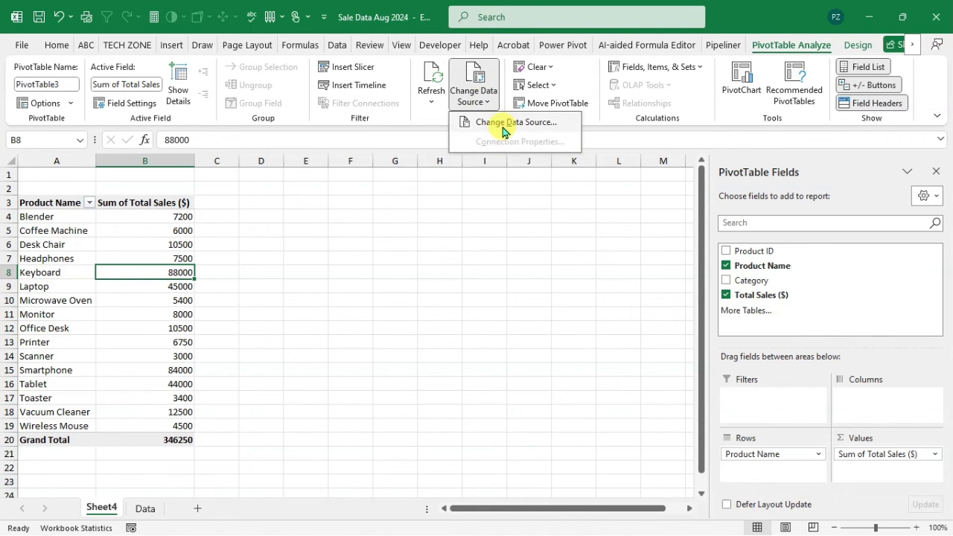
pyautogui.click(503, 126)
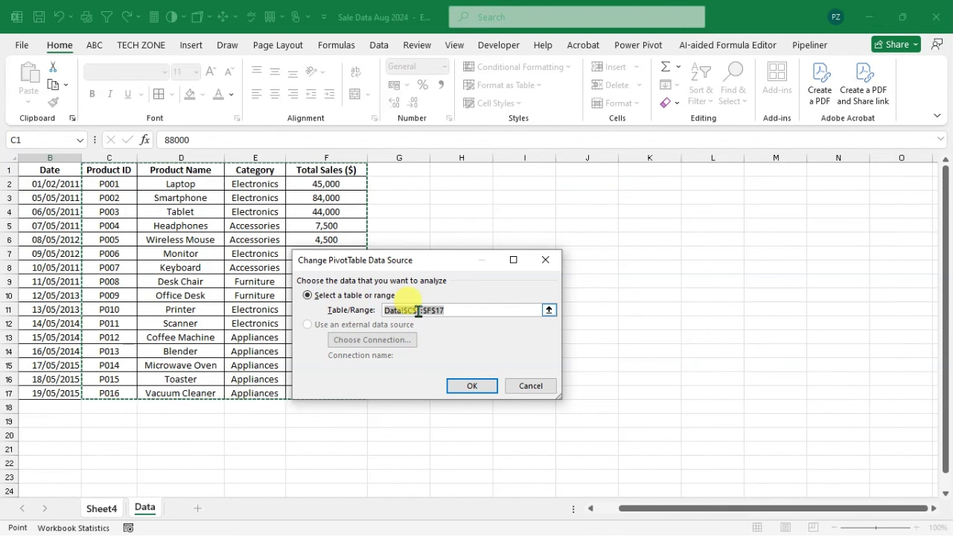
pyautogui.click(549, 312)
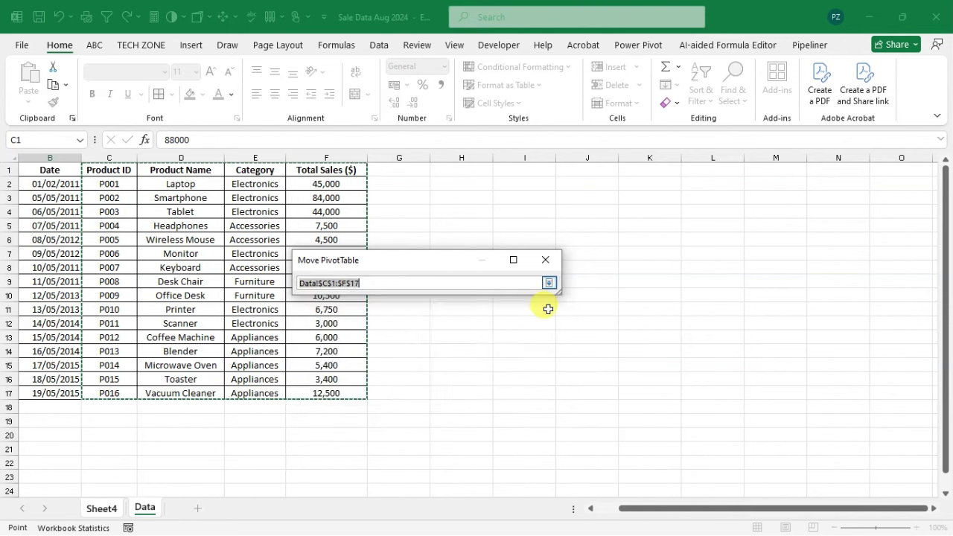
pyautogui.moveTo(38, 170); pyautogui.dragTo(319, 390)
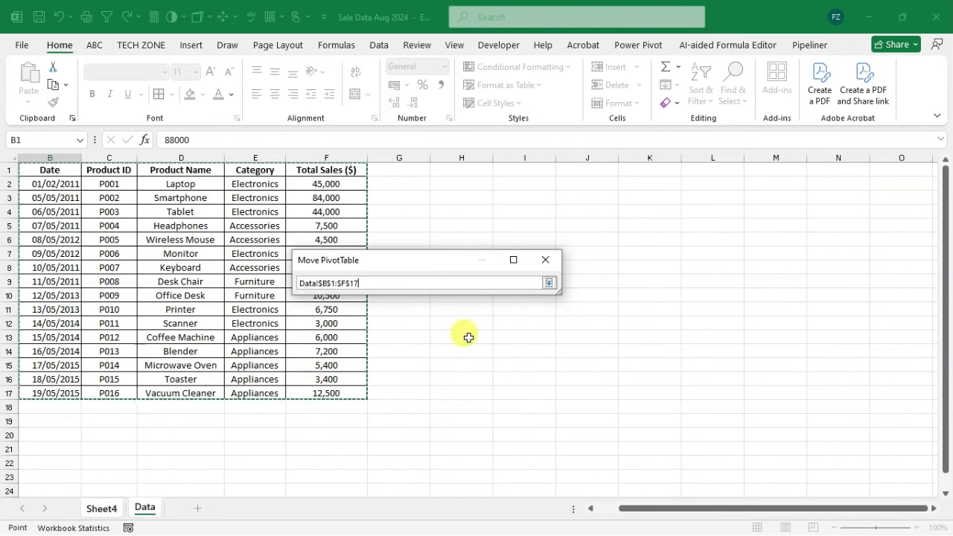
pyautogui.click(549, 283)
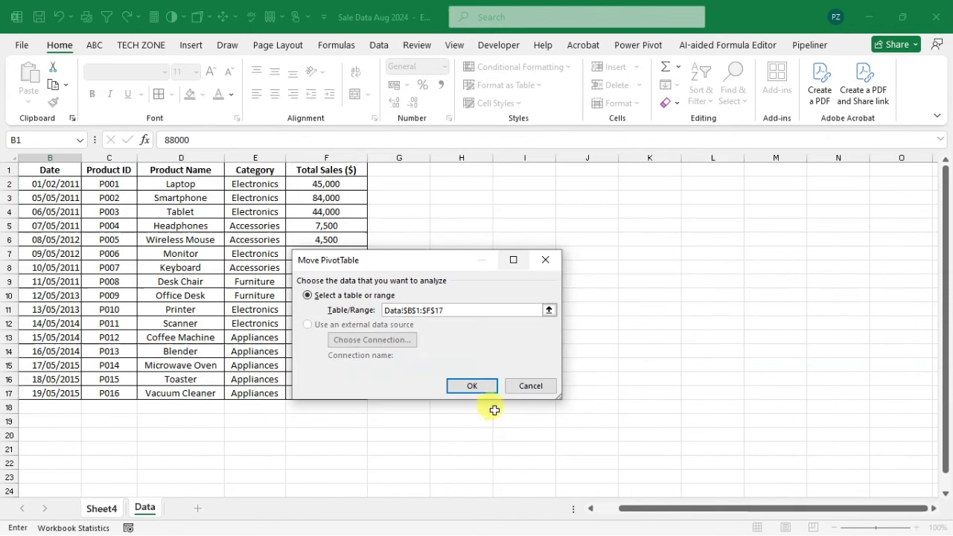
pyautogui.click(472, 386)
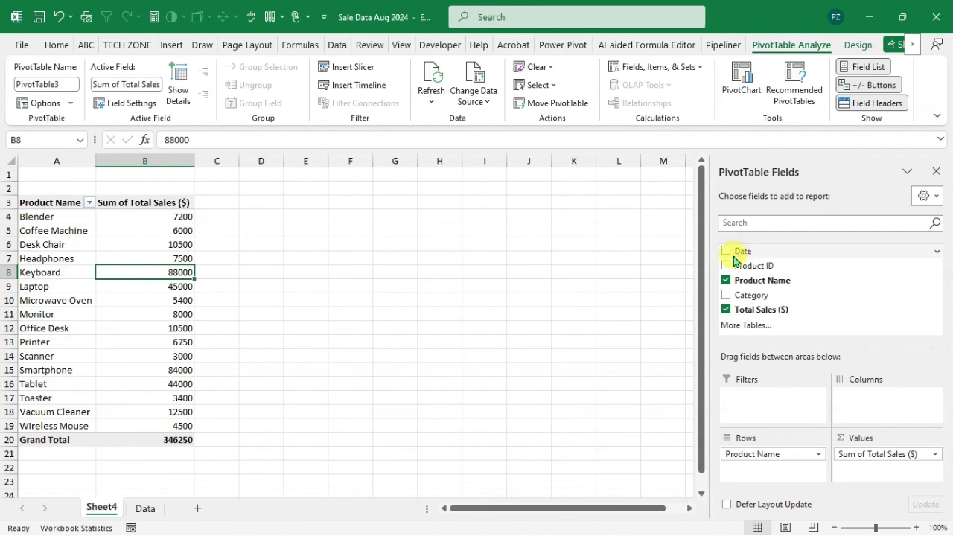
# Step: Add Date as a PivotTable filter field and insert a Date timeline, placed beside the table near row 1
pyautogui.moveTo(739, 251); pyautogui.dragTo(763, 413)
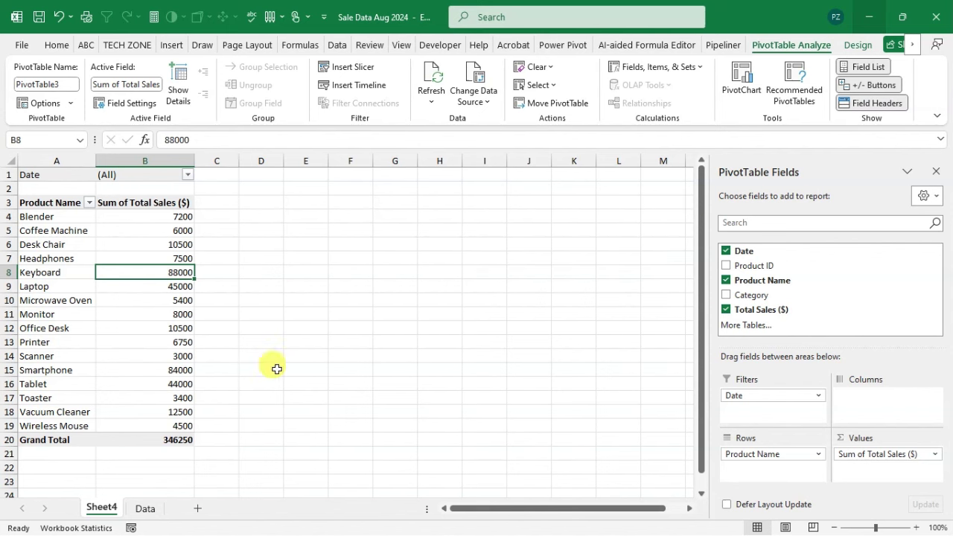
pyautogui.click(102, 294)
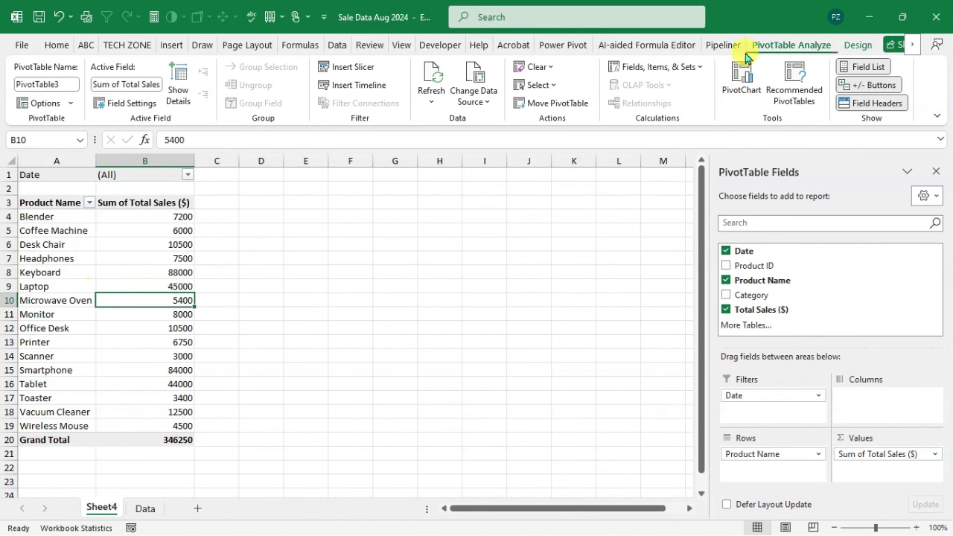
pyautogui.click(372, 92)
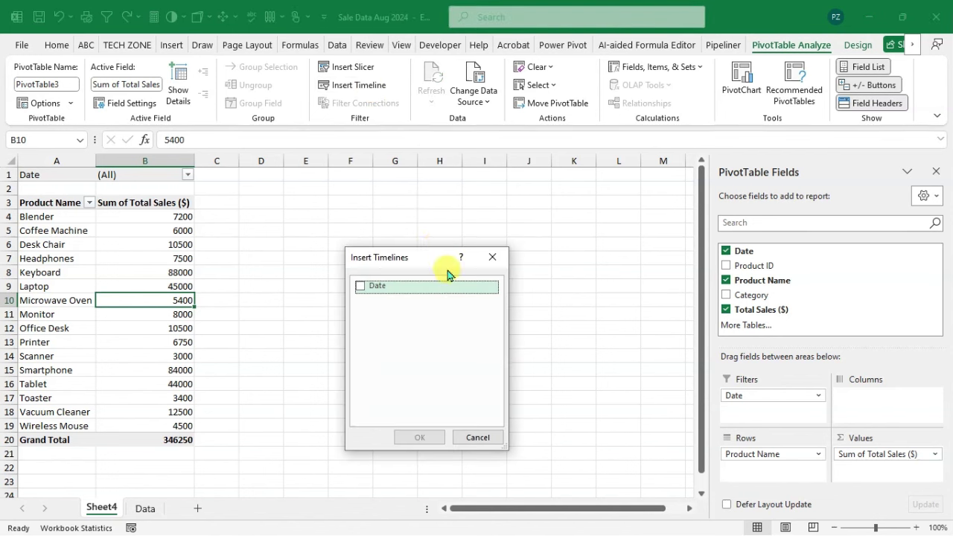
pyautogui.click(361, 290)
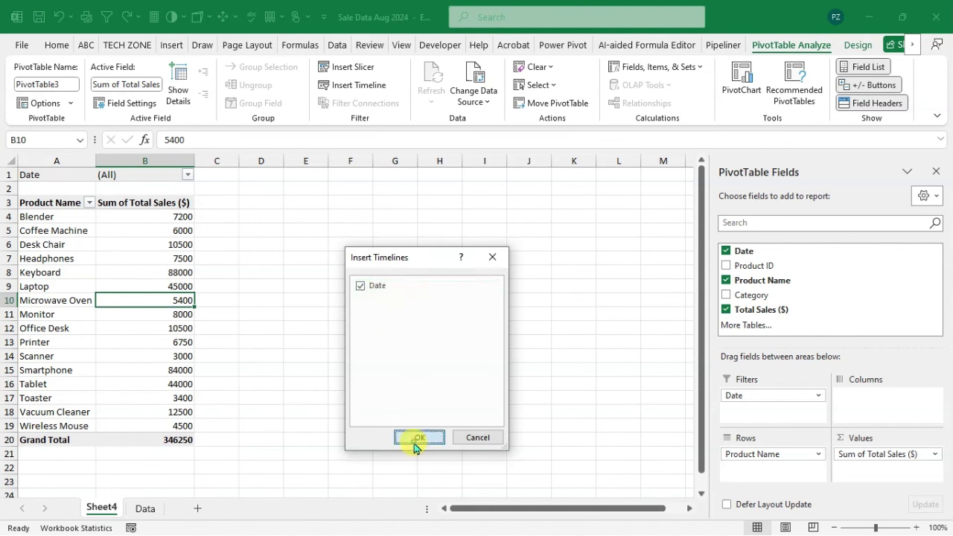
pyautogui.click(417, 438)
pyautogui.moveTo(352, 304); pyautogui.dragTo(348, 192)
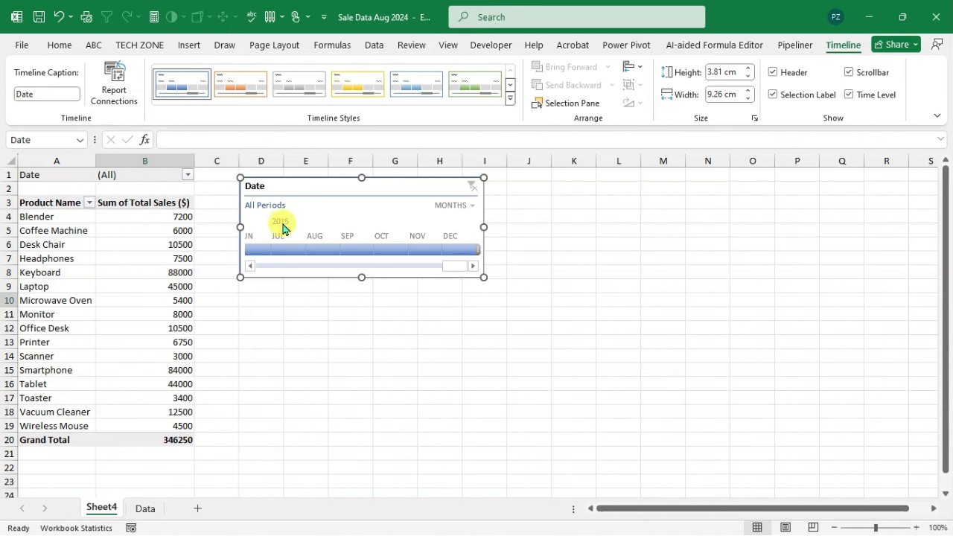
# Step: Switch the Date timeline's time level to years, then to quarters
pyautogui.click(462, 206)
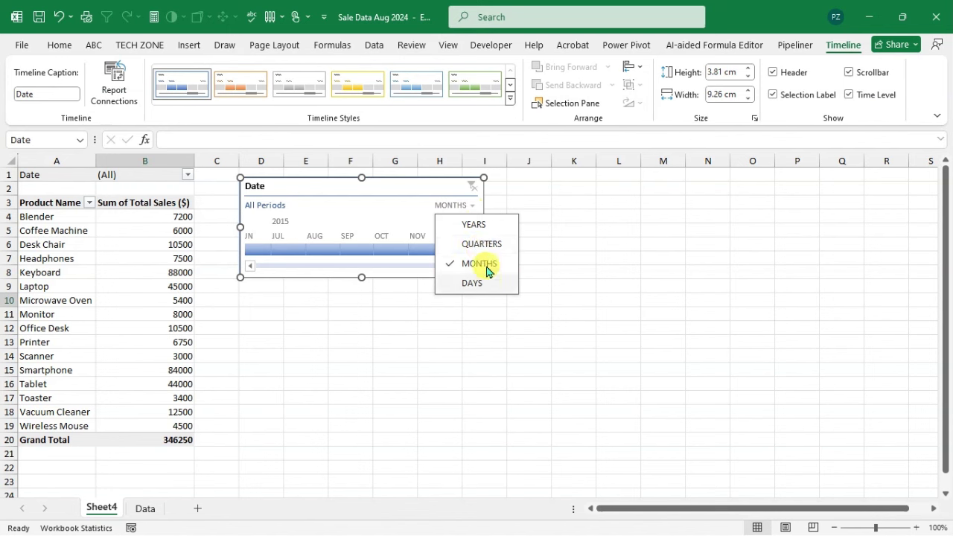
pyautogui.click(485, 226)
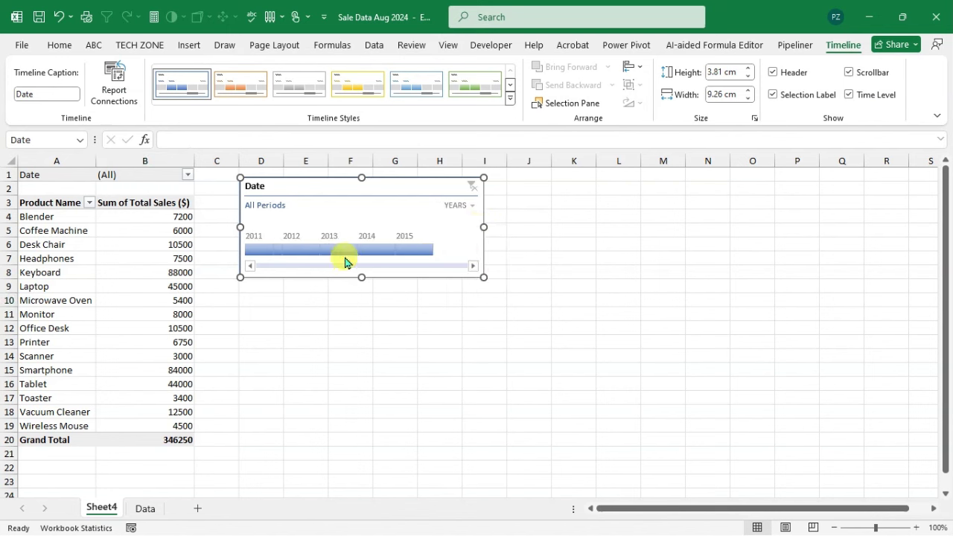
pyautogui.click(470, 211)
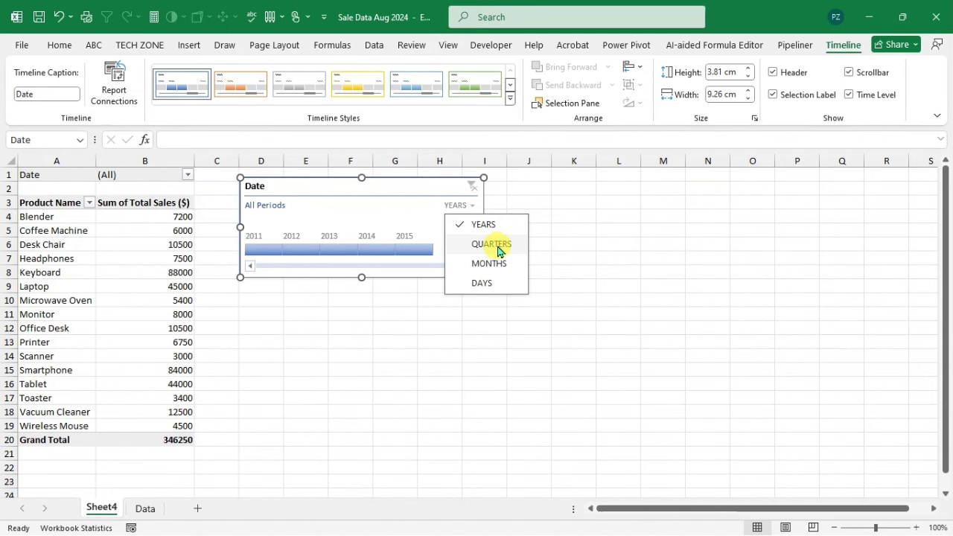
pyautogui.click(496, 244)
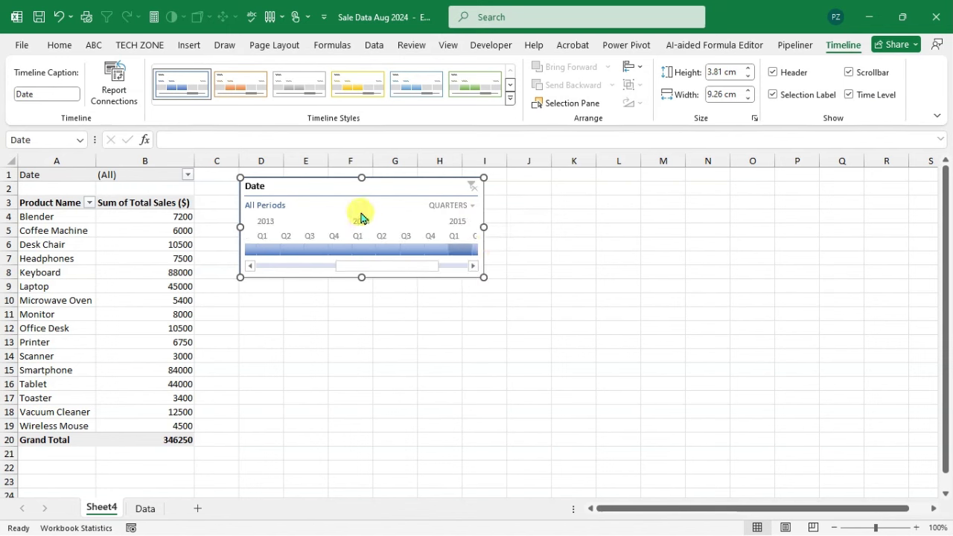
# Step: Filter the PivotTable by single quarters of 2013 and 2014 on the Date timeline, including Q4, Q2 and Q3 2013
pyautogui.click(340, 249)
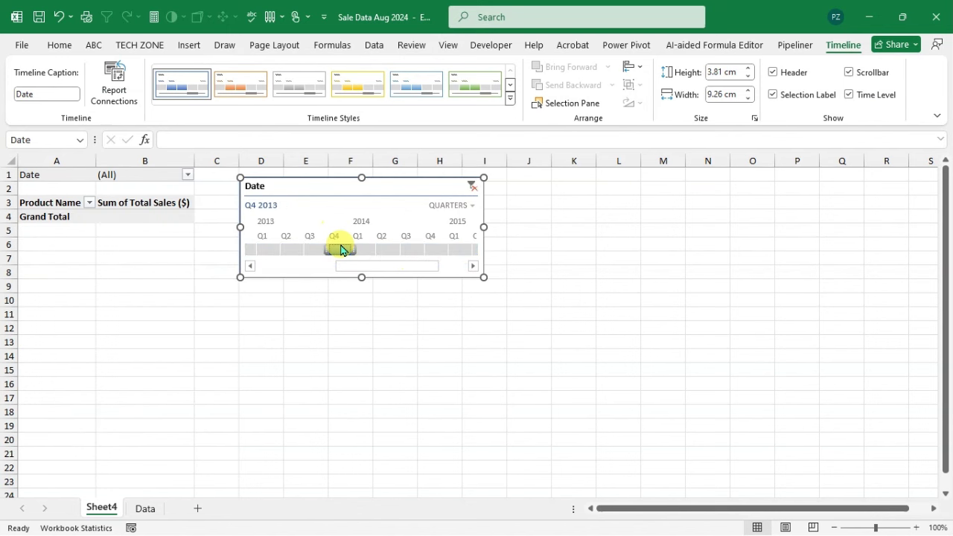
pyautogui.click(361, 252)
pyautogui.click(402, 253)
pyautogui.click(292, 249)
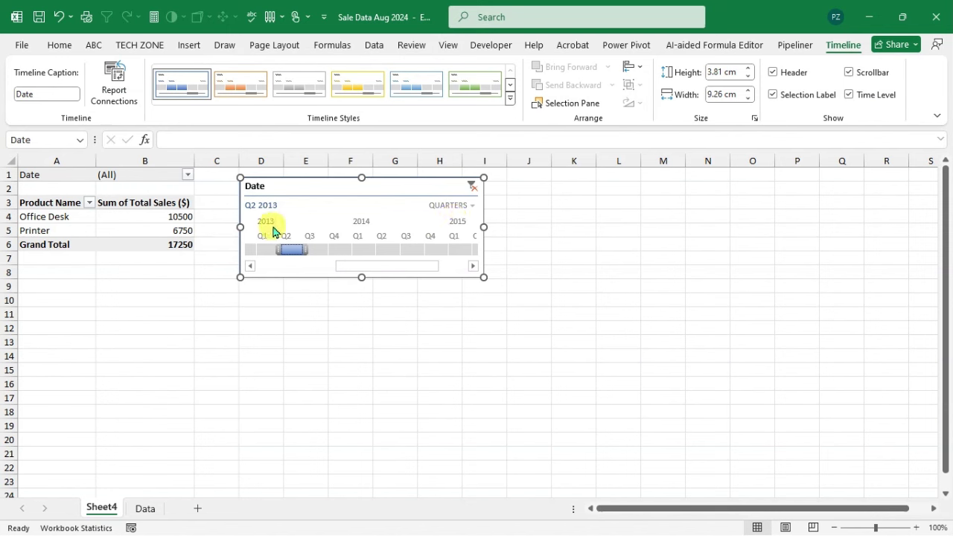
pyautogui.click(320, 255)
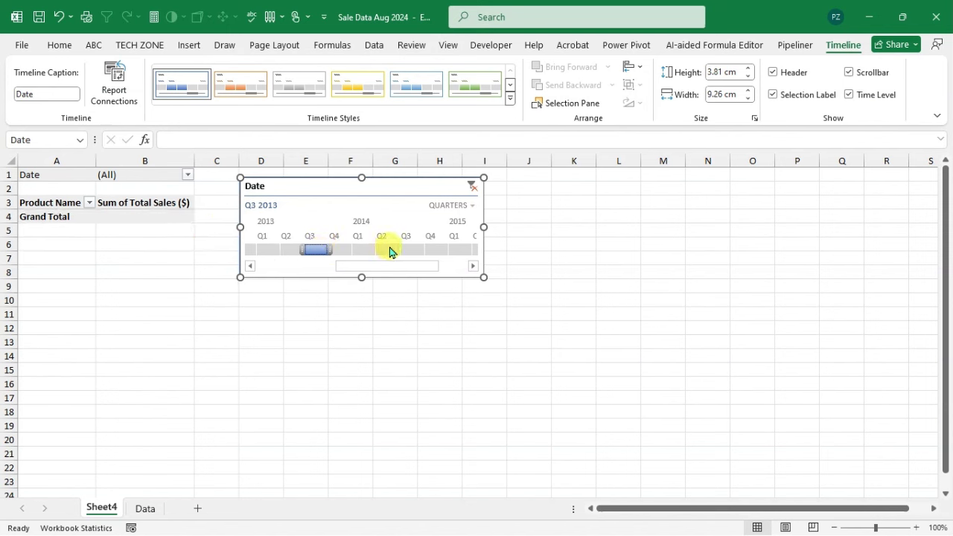
pyautogui.click(363, 249)
pyautogui.click(386, 250)
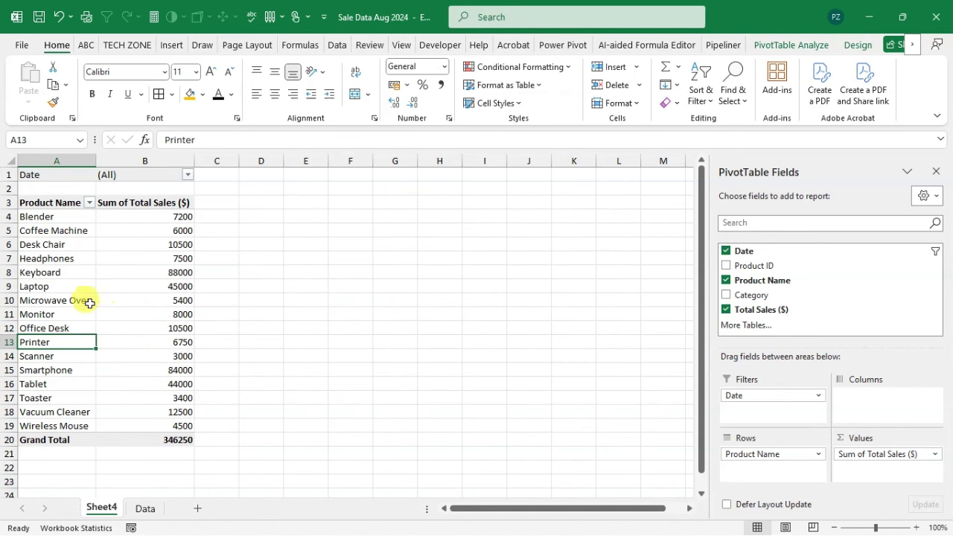
# Step: Select the PivotTable's main body from the Laptop sales value, then reduce the selection to the Monitor value
pyautogui.click(123, 283)
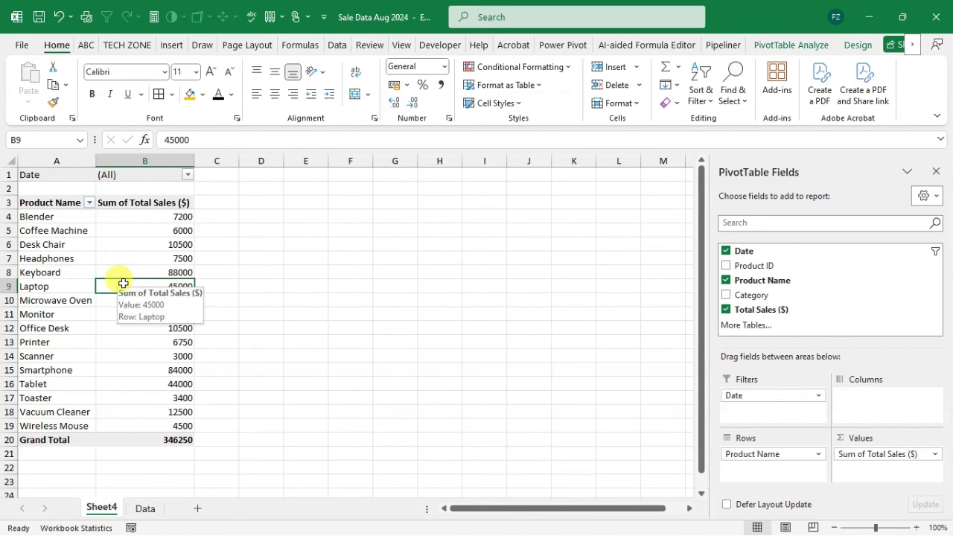
pyautogui.hotkey('ctrl', 'a')
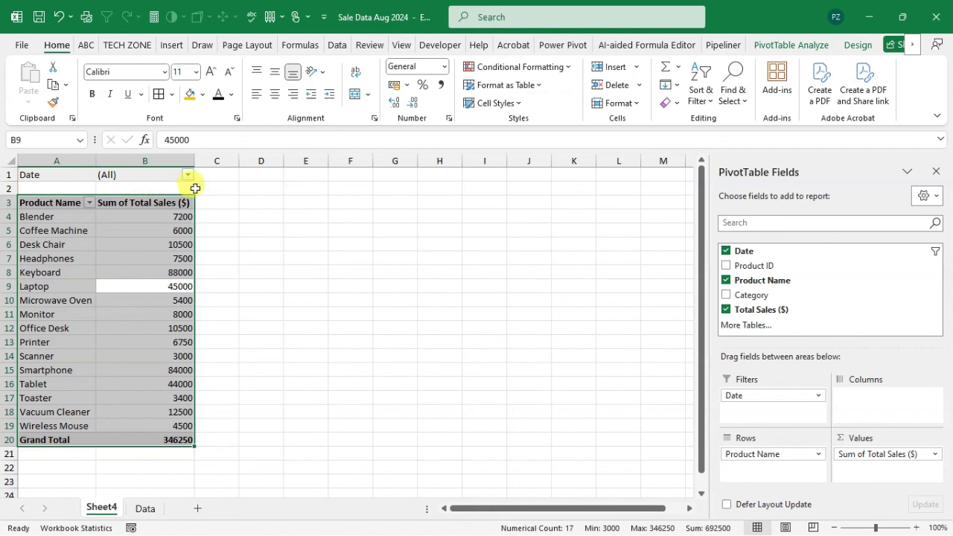
pyautogui.click(130, 315)
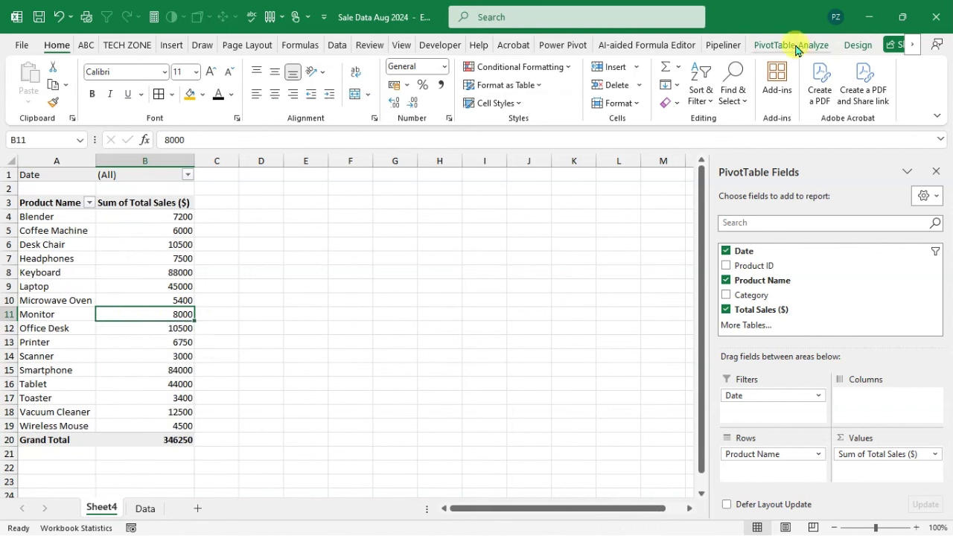
# Step: Select the entire PivotTable, including its Date report filter
pyautogui.click(792, 46)
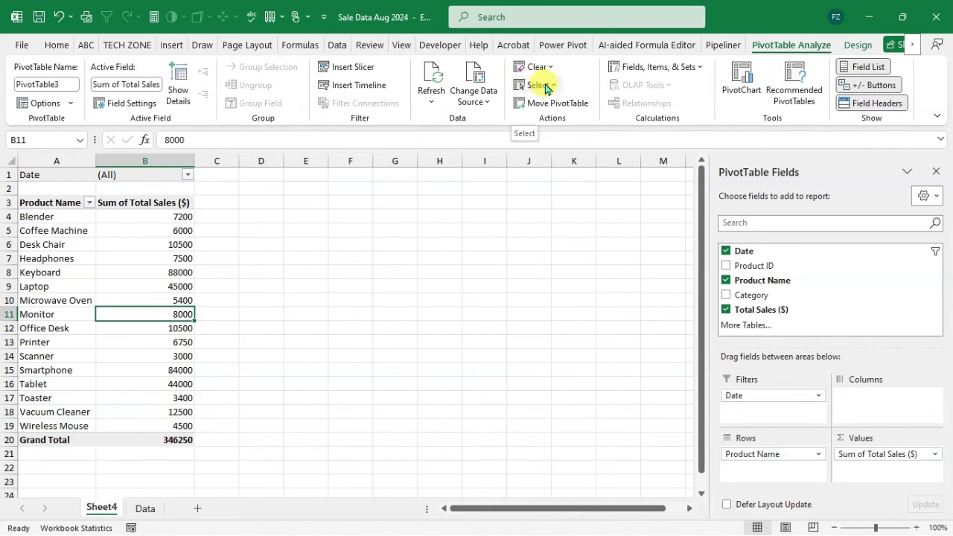
pyautogui.click(548, 87)
pyautogui.click(563, 163)
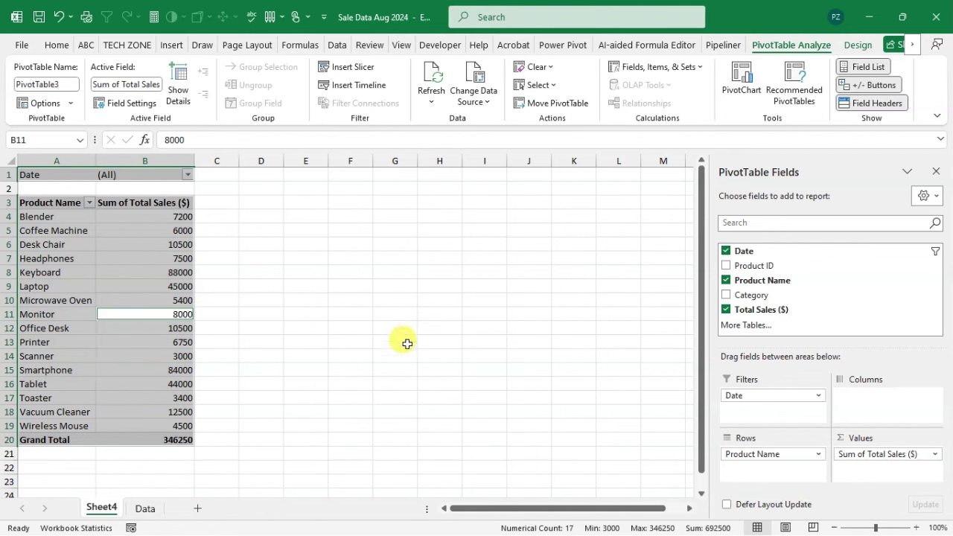
# Step: Limit the PivotTable selection to its values only, then switch it to its labels only
pyautogui.click(539, 85)
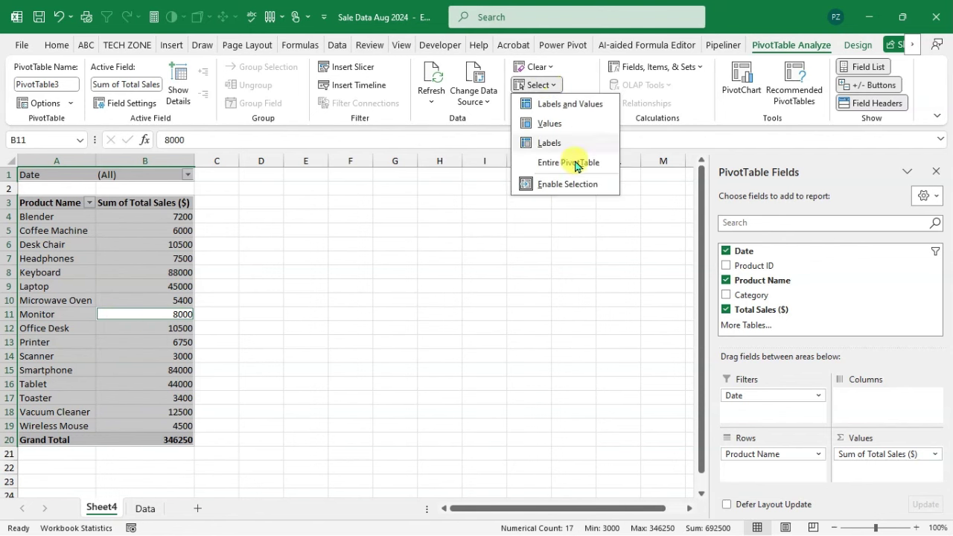
pyautogui.click(549, 125)
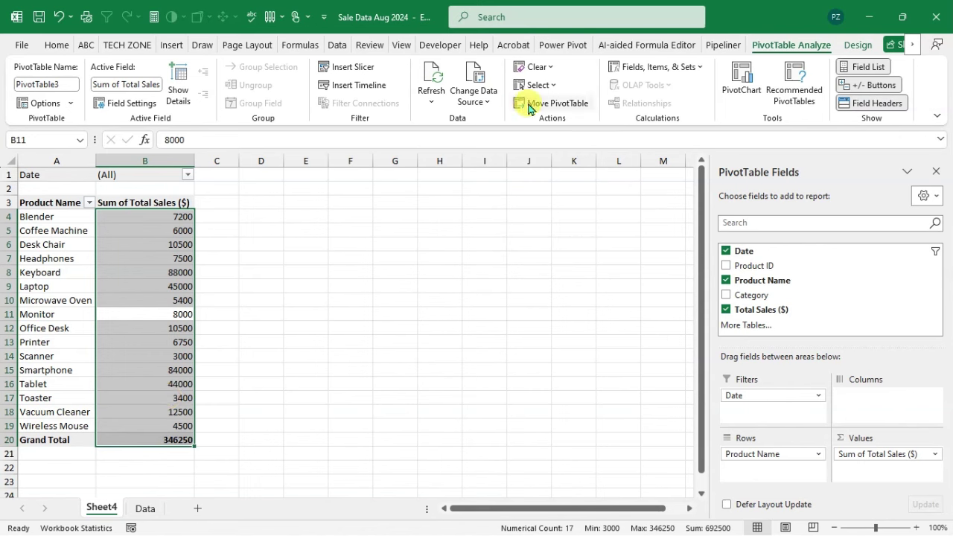
pyautogui.click(551, 87)
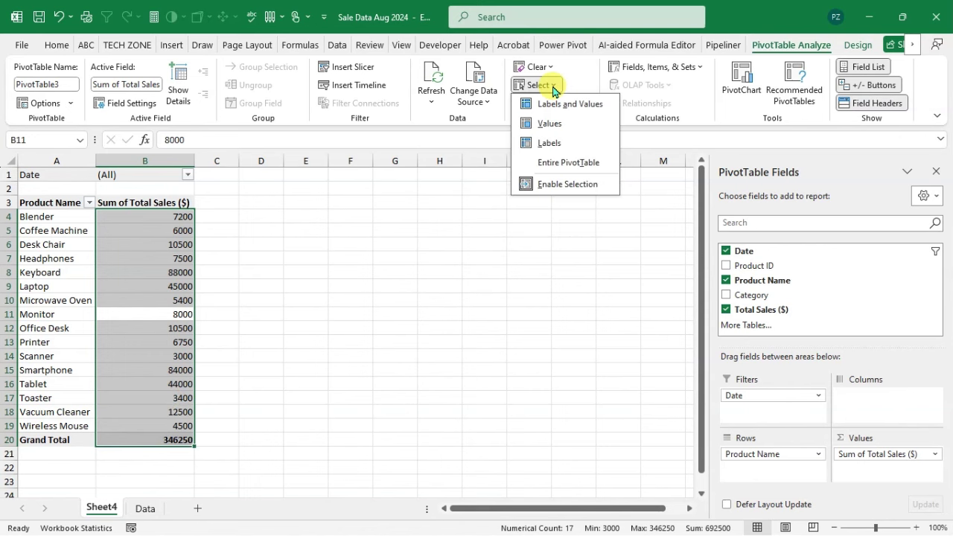
pyautogui.click(557, 143)
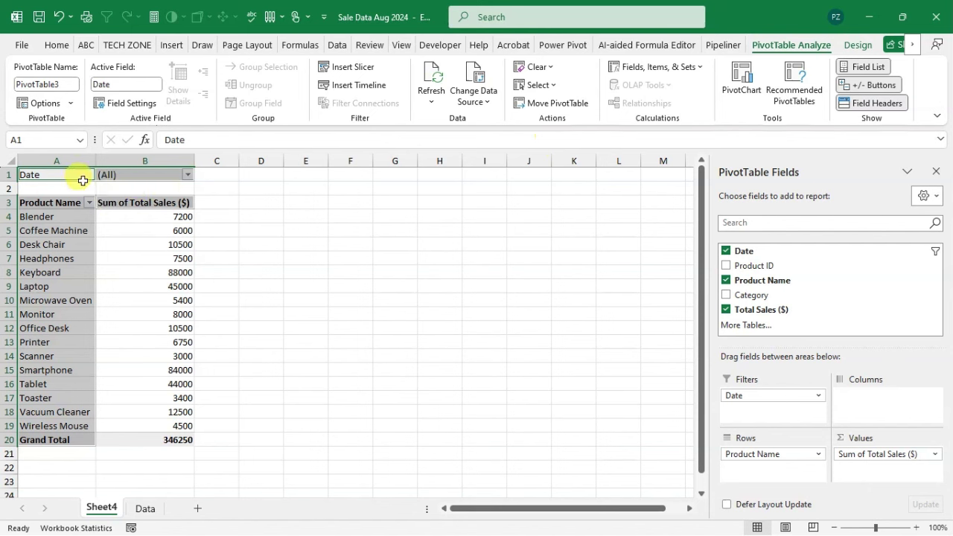
# Step: Select the PivotTable's labels and values together, then reduce the selection to the Desk Chair value
pyautogui.click(538, 85)
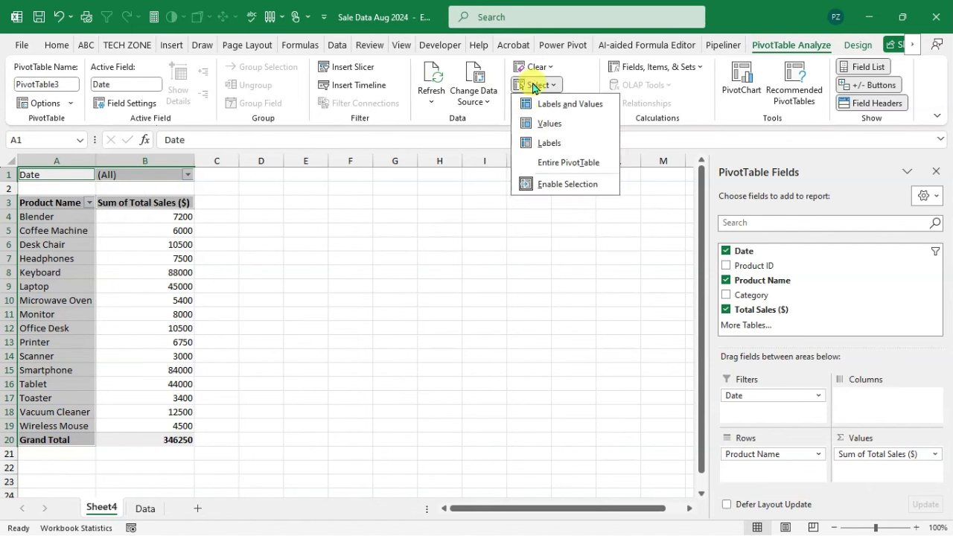
pyautogui.click(569, 104)
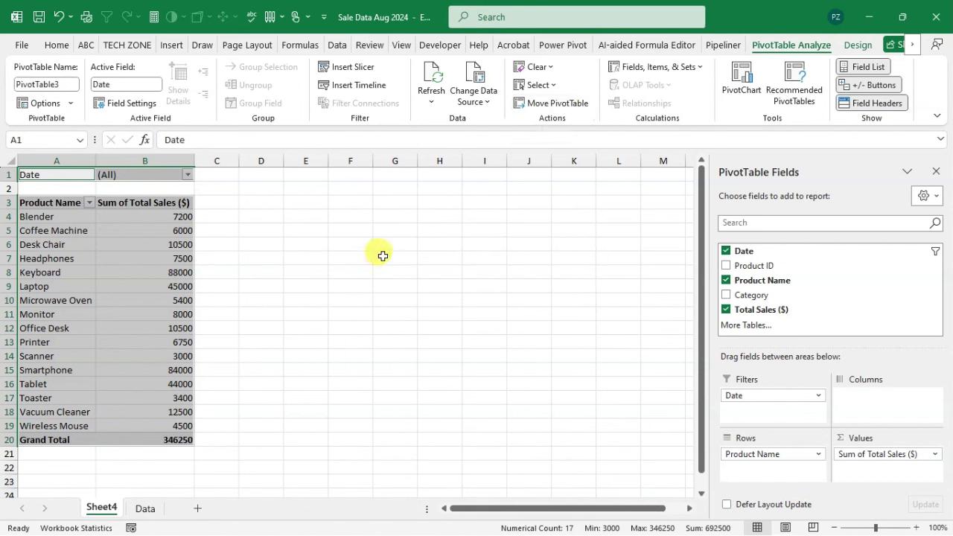
pyautogui.click(179, 300)
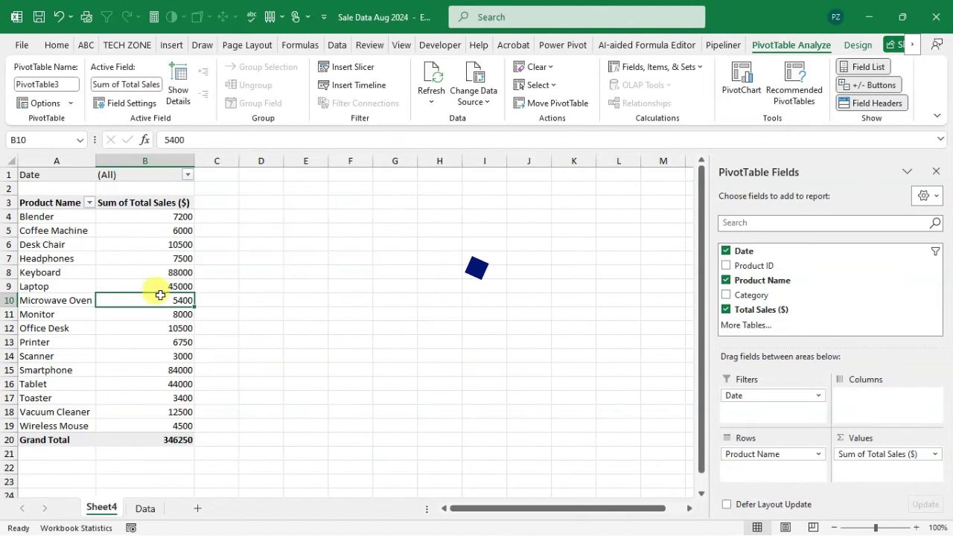
pyautogui.click(120, 246)
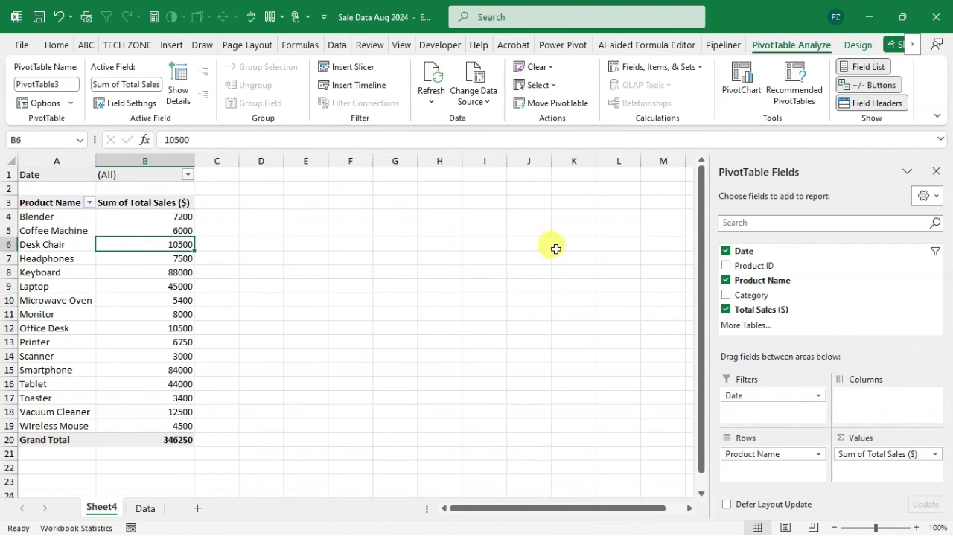
# Step: Apply the blue style from the first row of Dark PivotTable styles, then clear the PivotTable's style
pyautogui.click(856, 45)
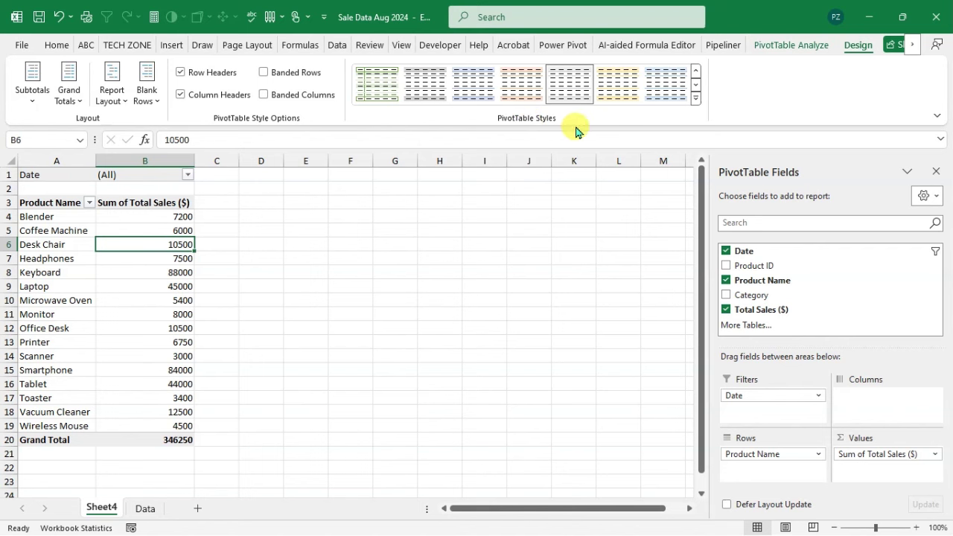
pyautogui.click(696, 99)
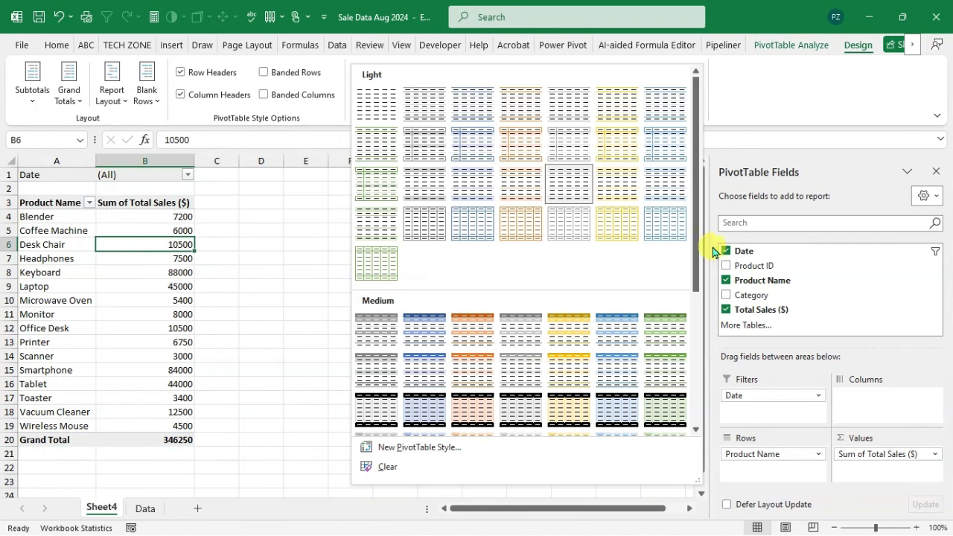
pyautogui.moveTo(697, 240); pyautogui.dragTo(702, 404)
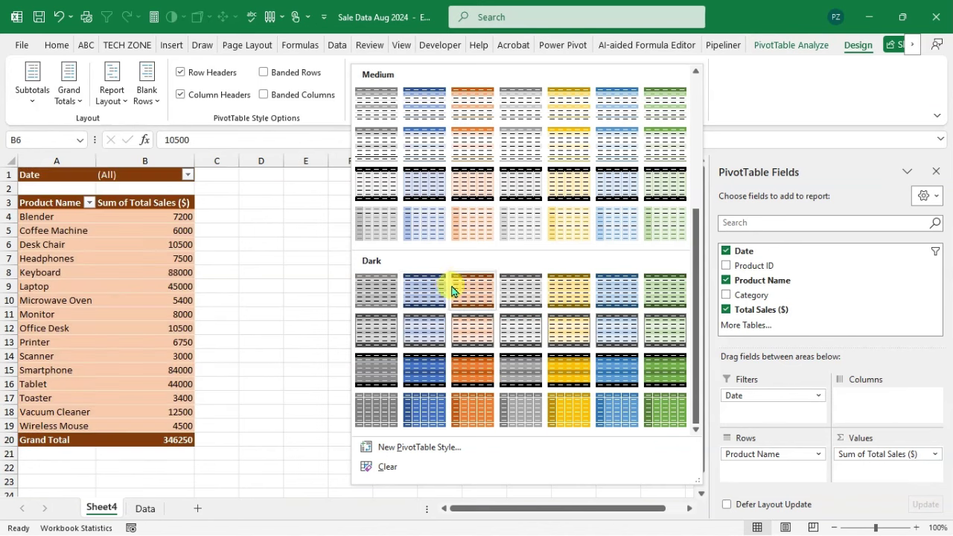
pyautogui.click(432, 295)
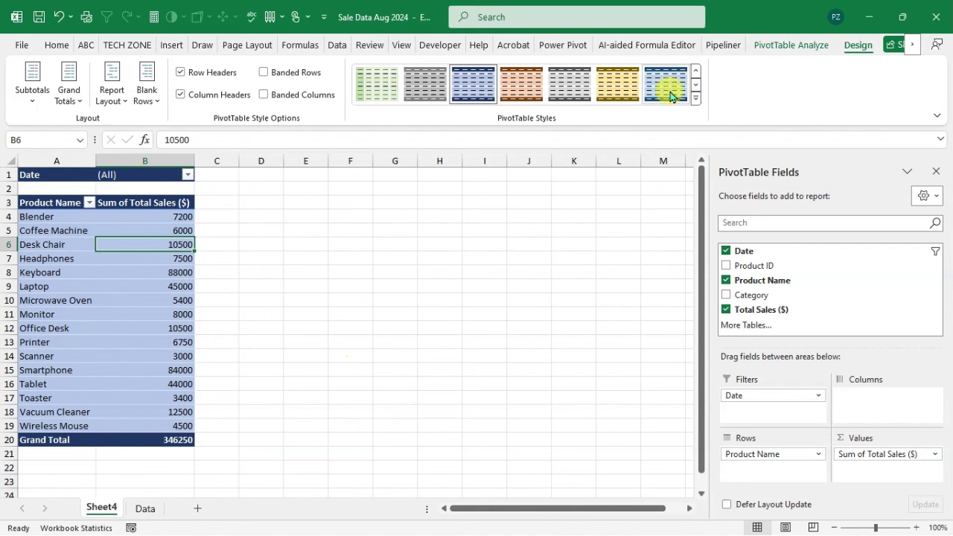
pyautogui.click(695, 98)
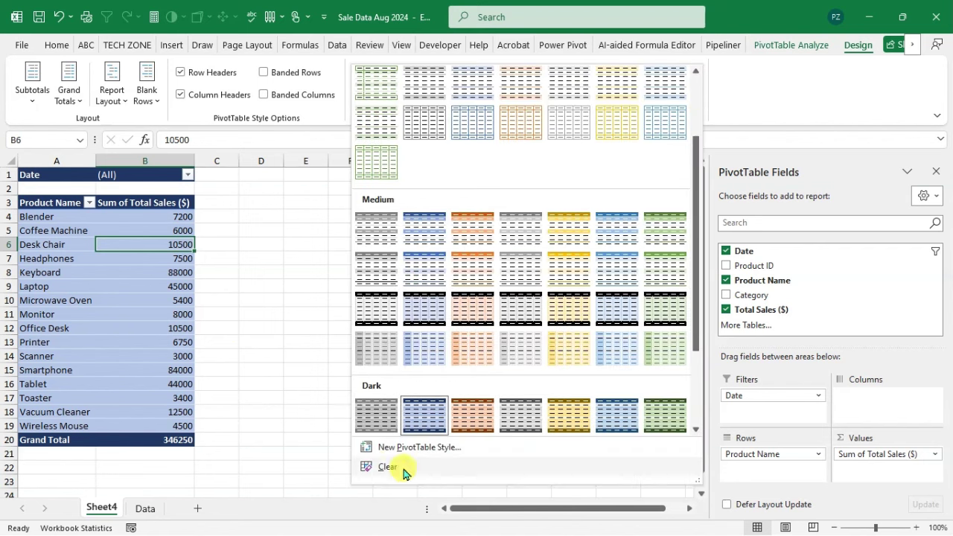
pyautogui.click(376, 465)
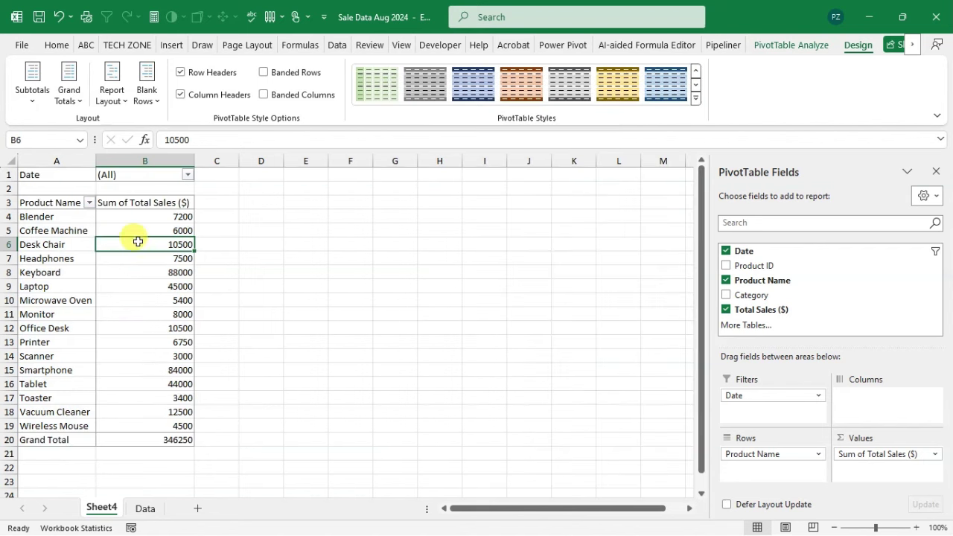
# Step: Apply the orange Dark style with black header and grand total rows to the PivotTable
pyautogui.click(695, 98)
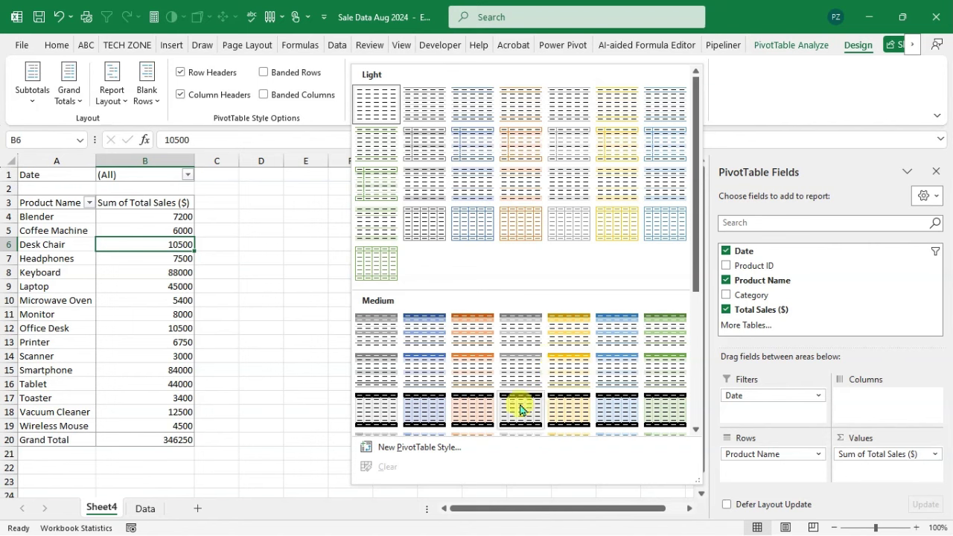
pyautogui.moveTo(694, 255); pyautogui.dragTo(677, 404)
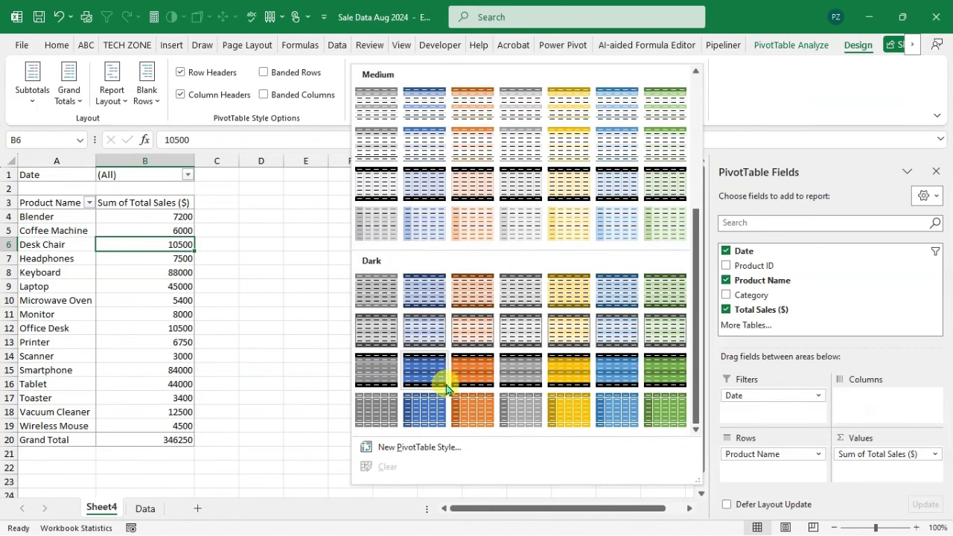
pyautogui.click(464, 370)
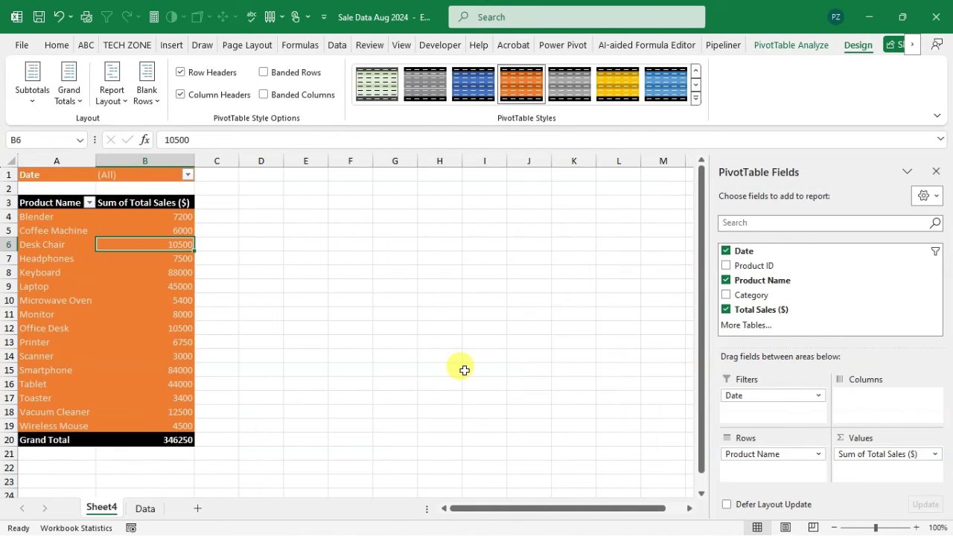